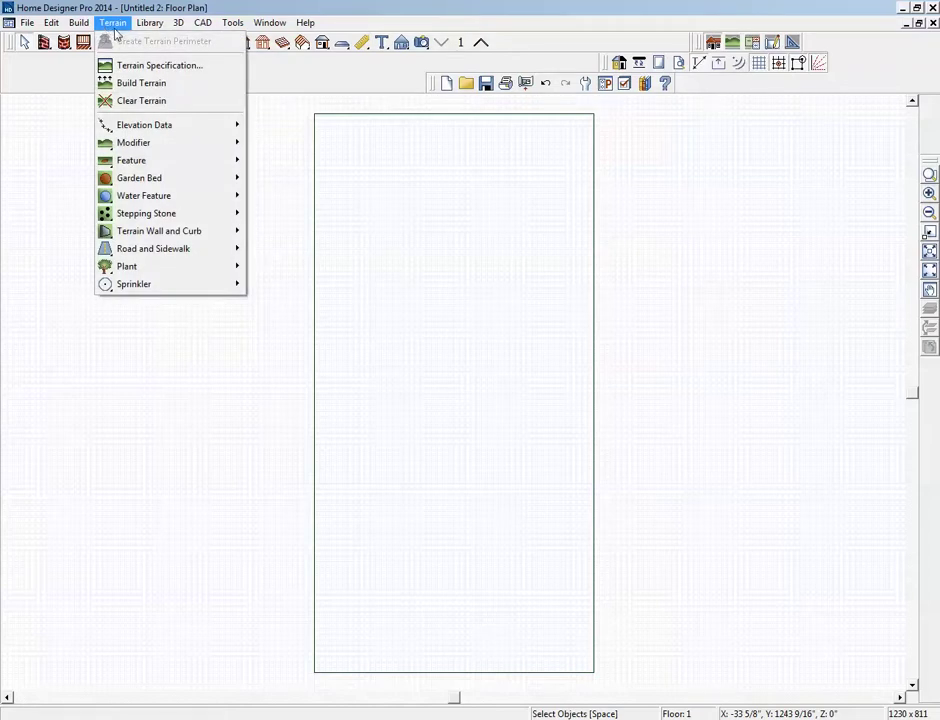
- Draw two rectangular elevation regions across the terrain, a shallow one over its upper end and a large one over its lower part
mouse_move(159, 127)
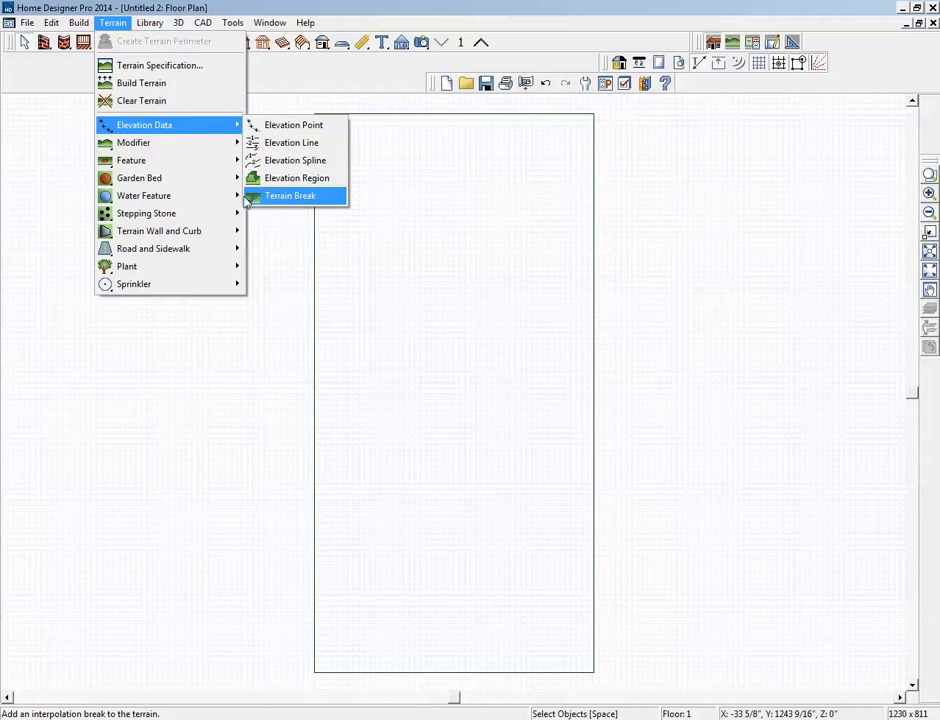
left_click(278, 186)
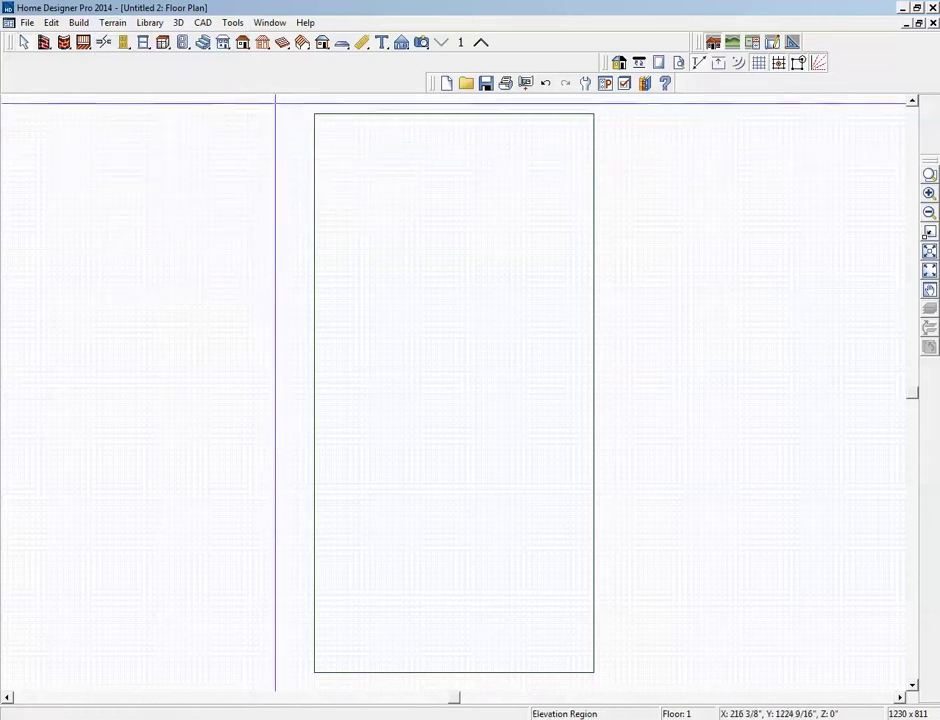
left_click_drag(275, 101, 632, 187)
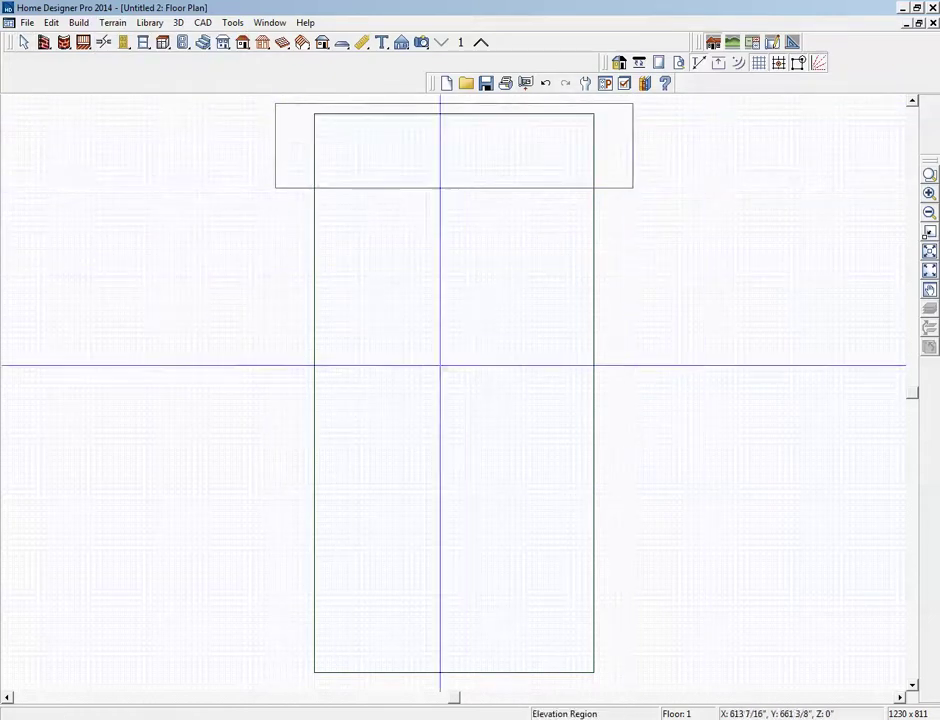
left_click_drag(268, 281, 665, 688)
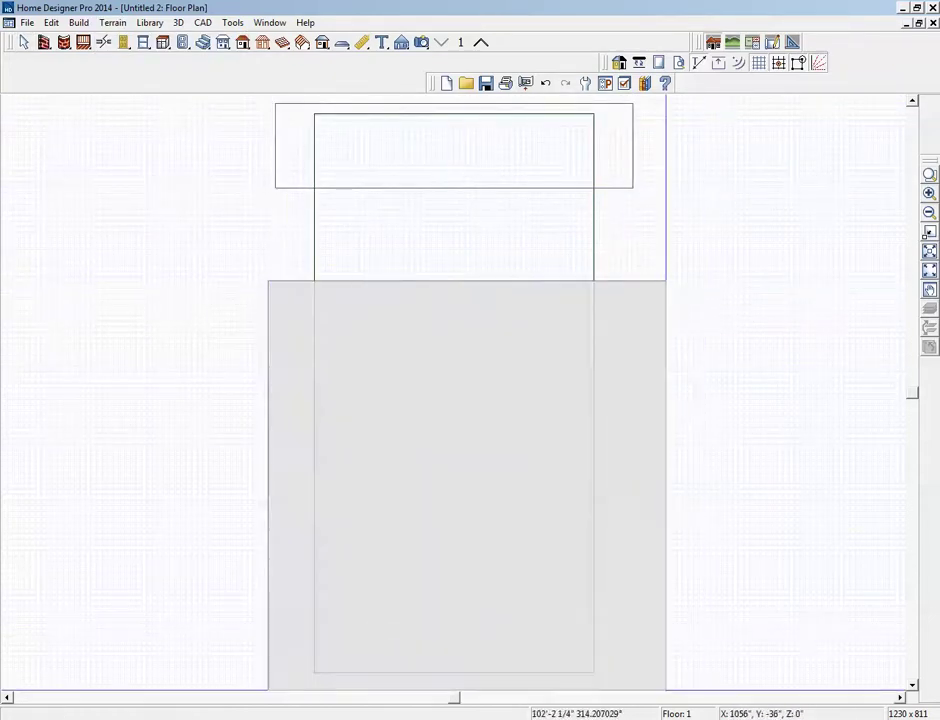
- Check the elevation setting of the large lower elevation region without changing it
right_click(620, 281)
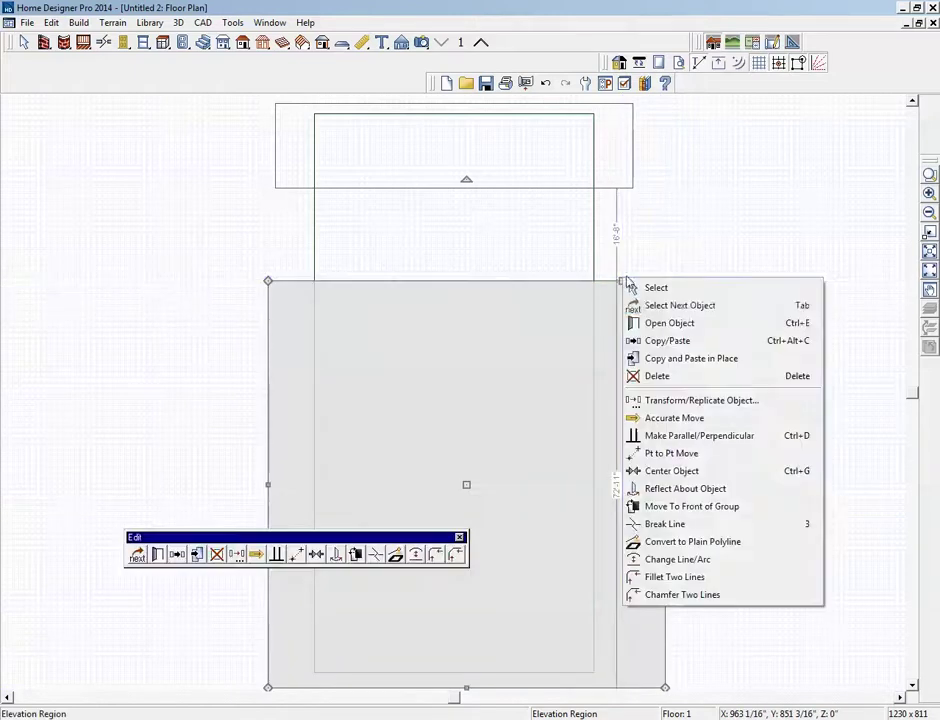
left_click(686, 323)
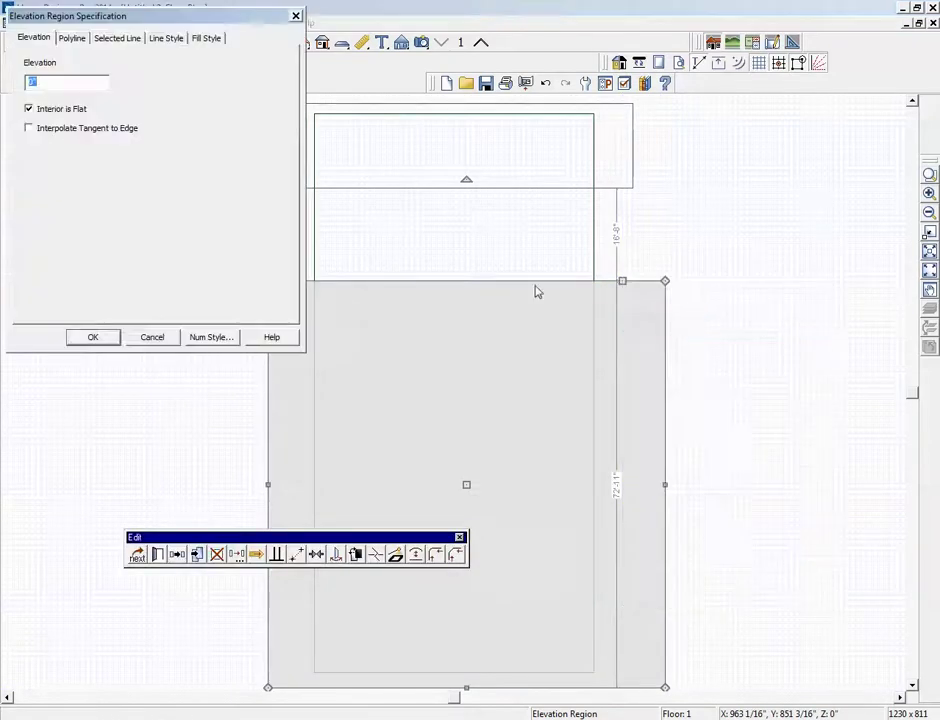
left_click(150, 338)
key("Escape")
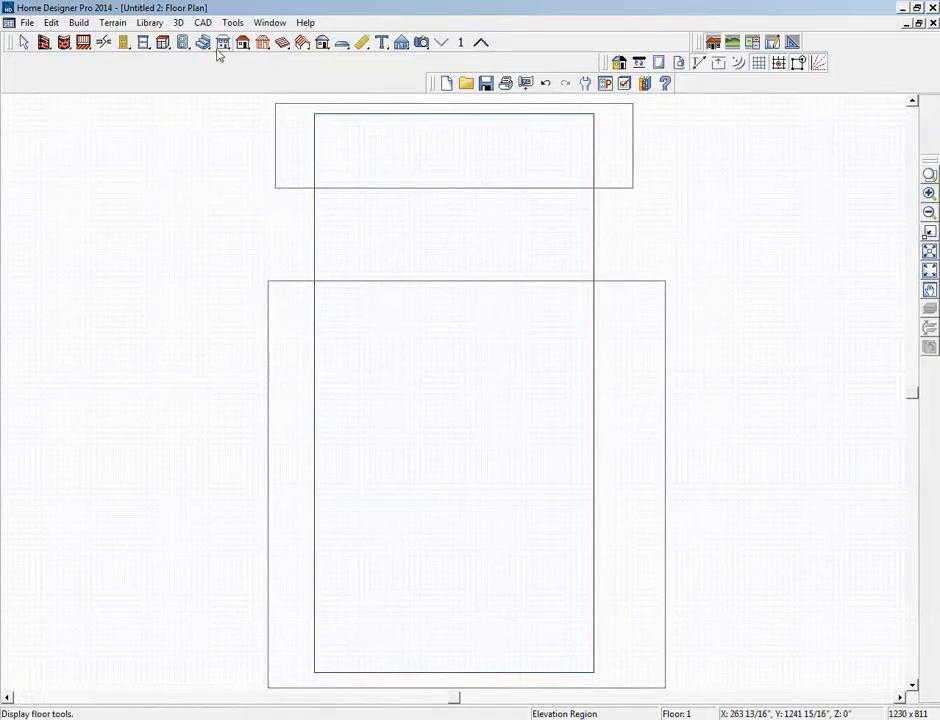
- Draw a third elevation region filling the gap between the other two and set its elevation to -66
left_click(116, 24)
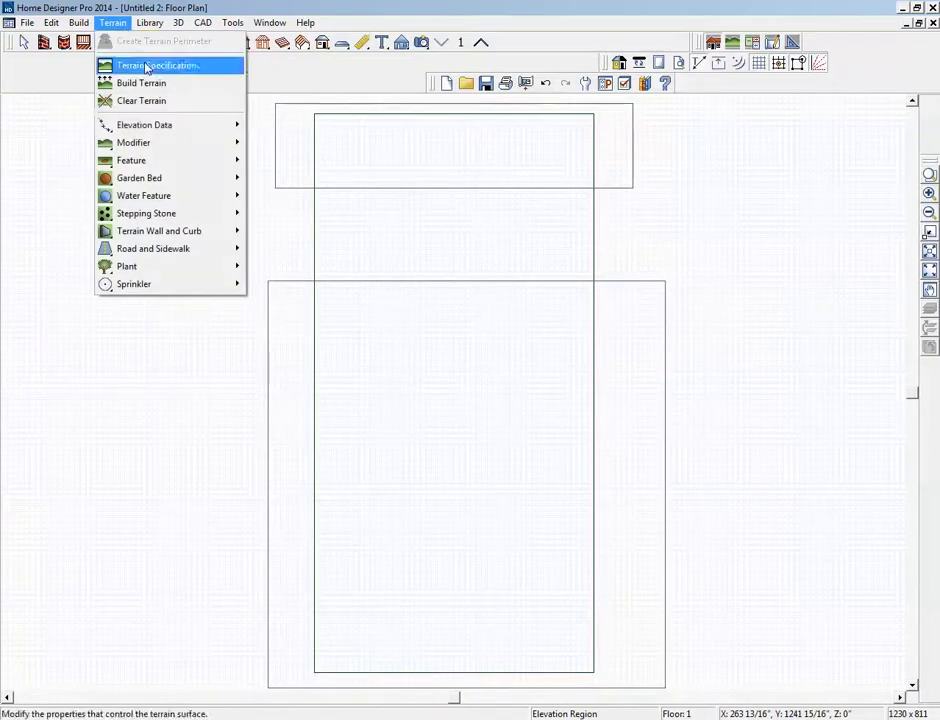
mouse_move(157, 164)
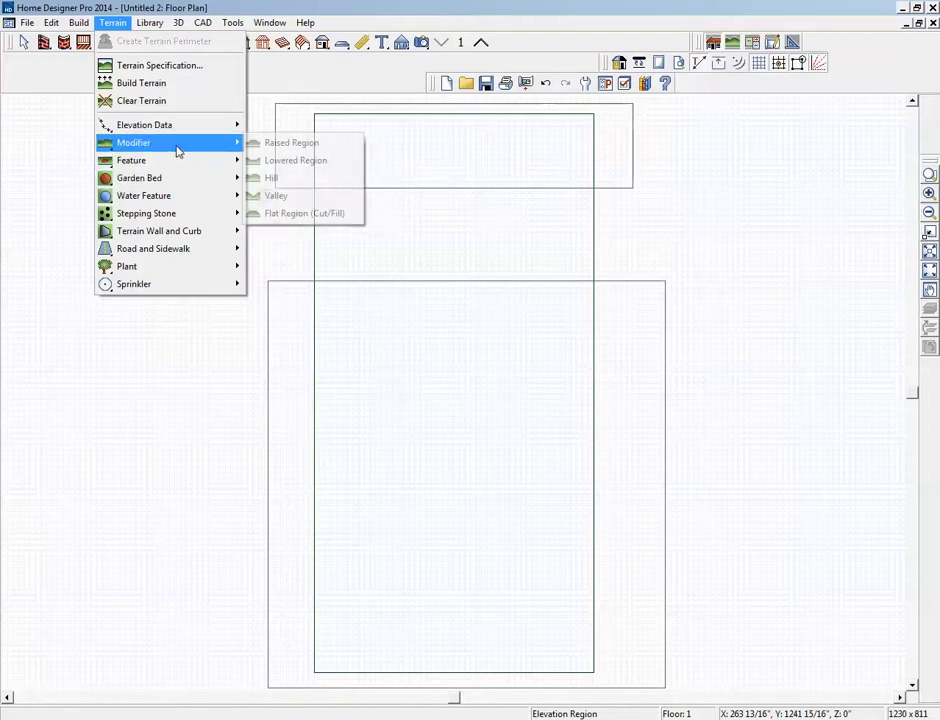
mouse_move(194, 134)
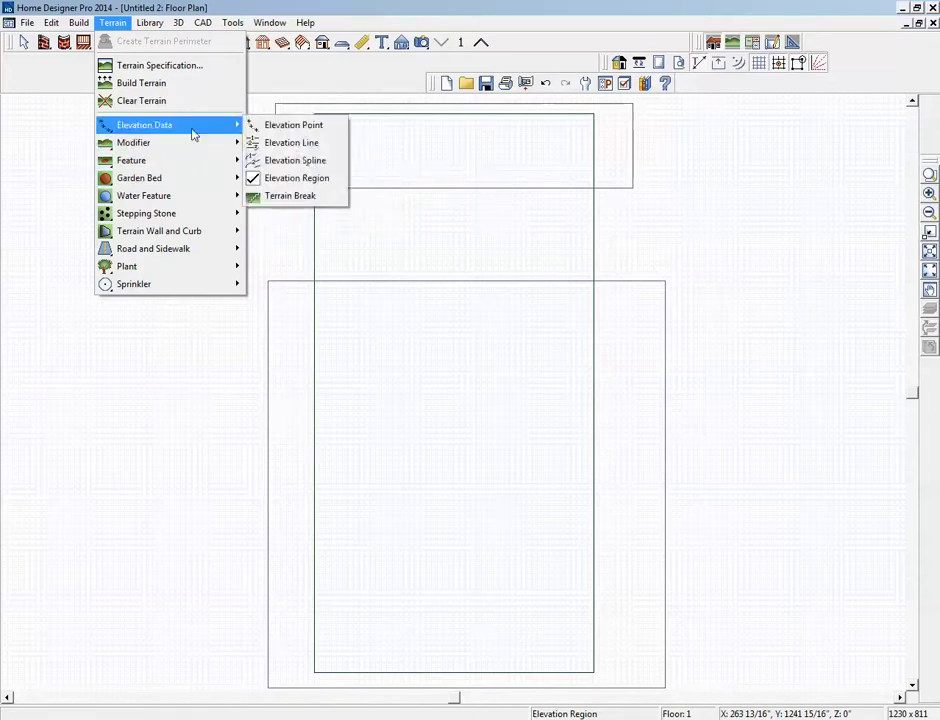
left_click(318, 179)
left_click_drag(275, 188, 635, 281)
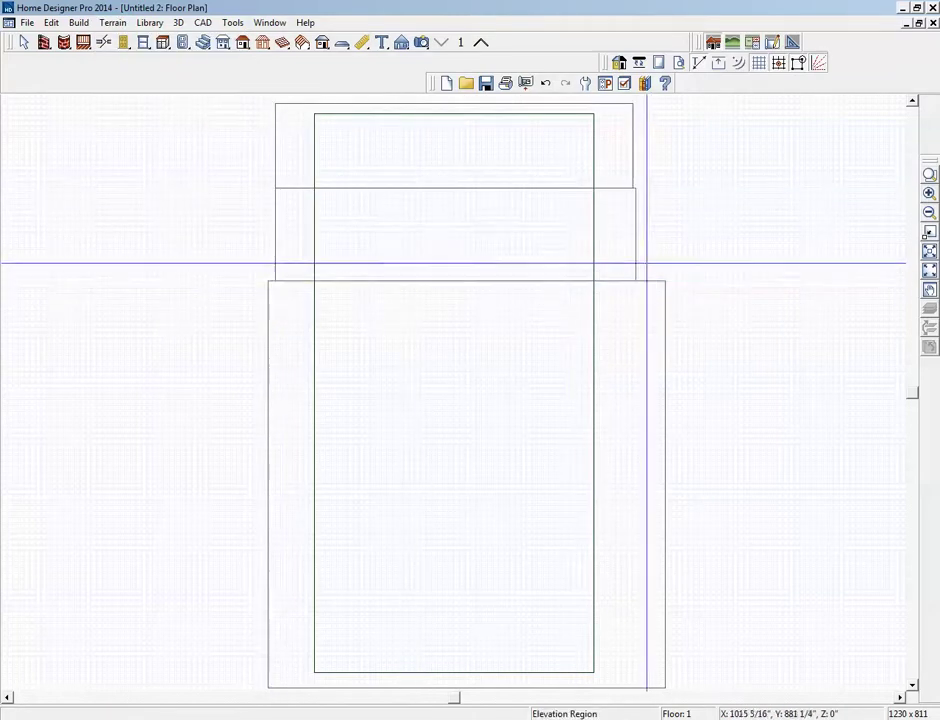
left_click(156, 556)
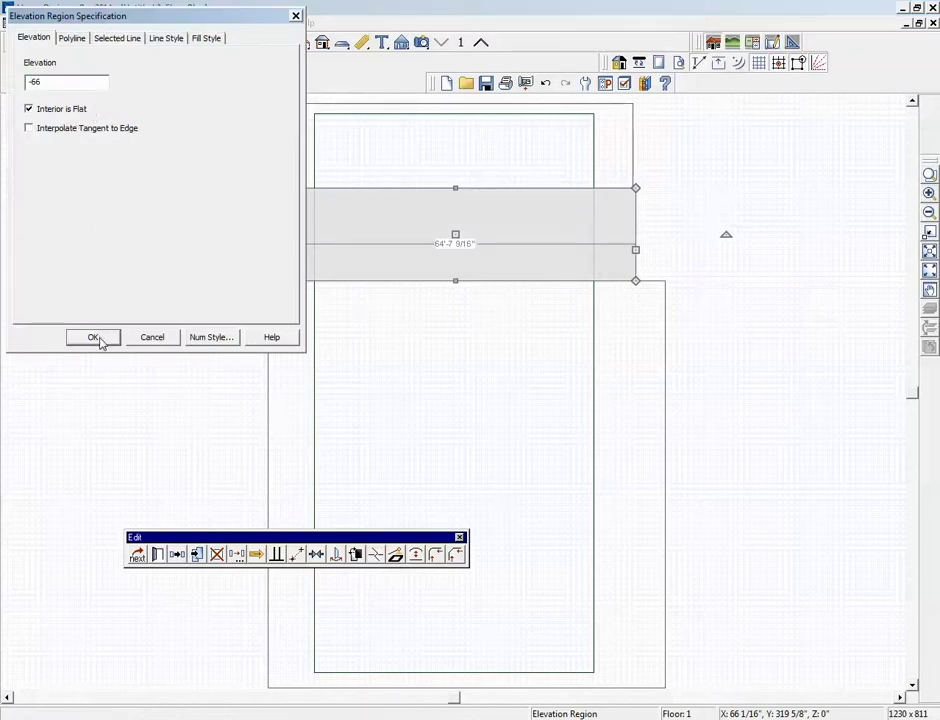
left_click(93, 337)
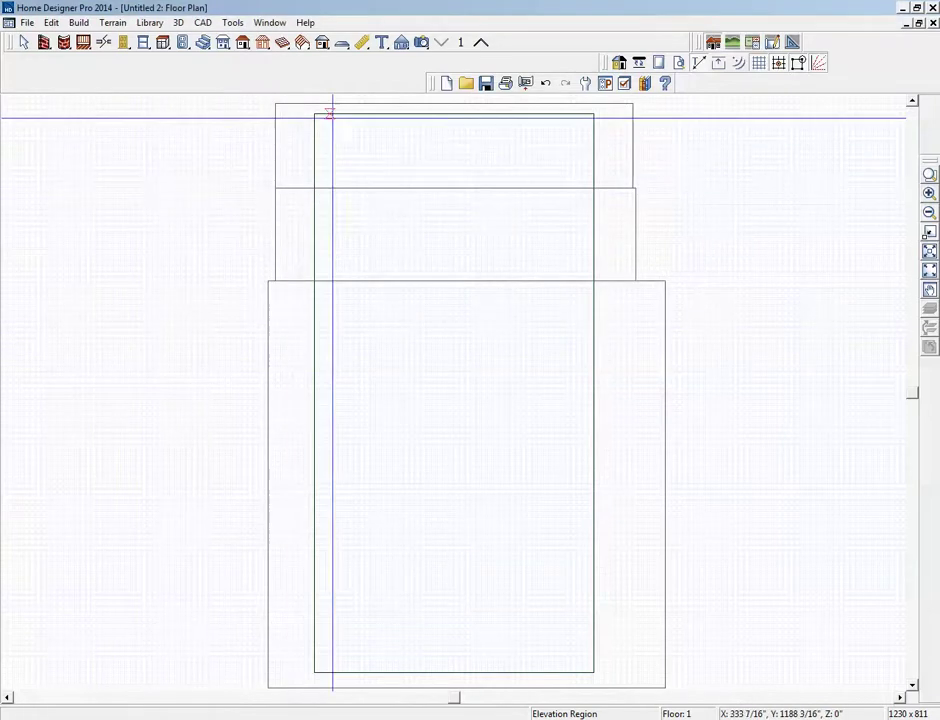
- Inspect the sunken strip's slopes in a perspective full overview, then return to the floor plan
left_click(424, 43)
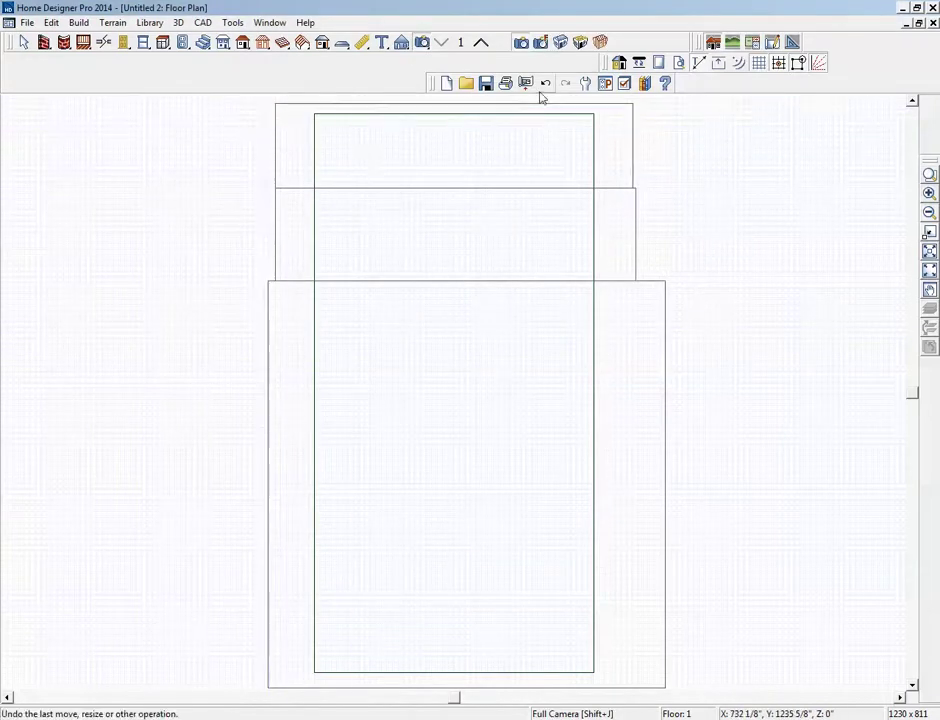
left_click(563, 43)
left_click_drag(359, 287, 558, 407)
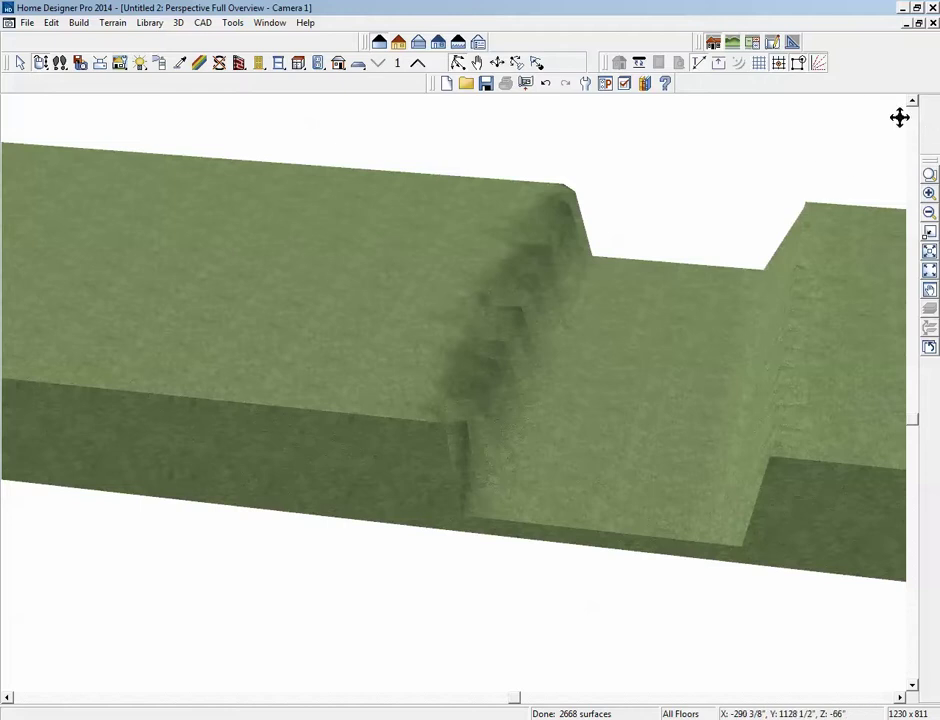
left_click(933, 23)
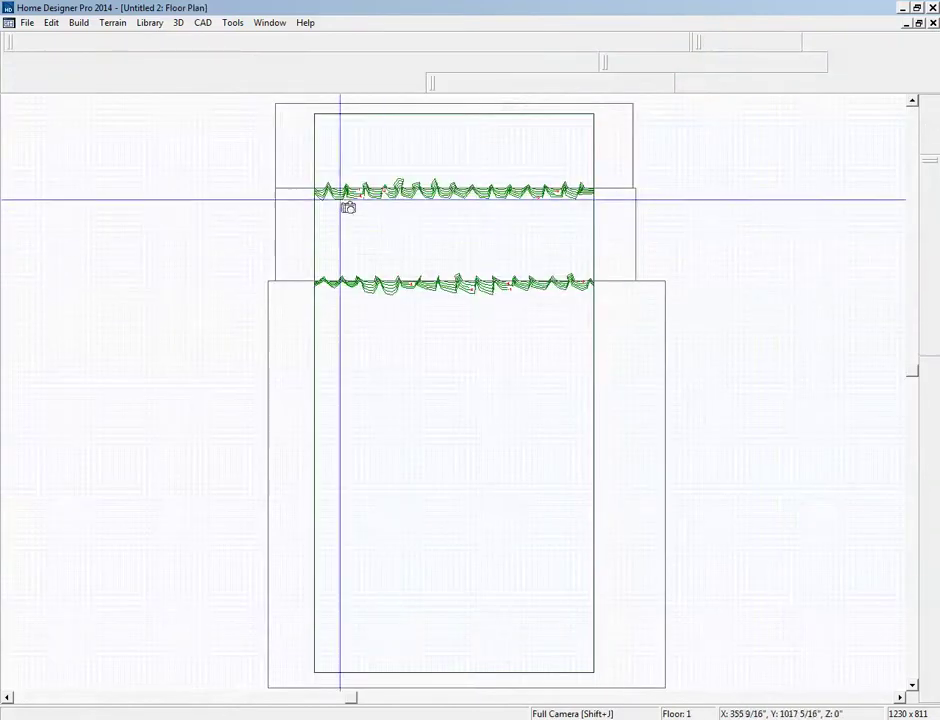
- Draw a horizontal terrain break across the plot just below the sunken region's upper edge and accept its specification
scroll(267, 161, "up", 6)
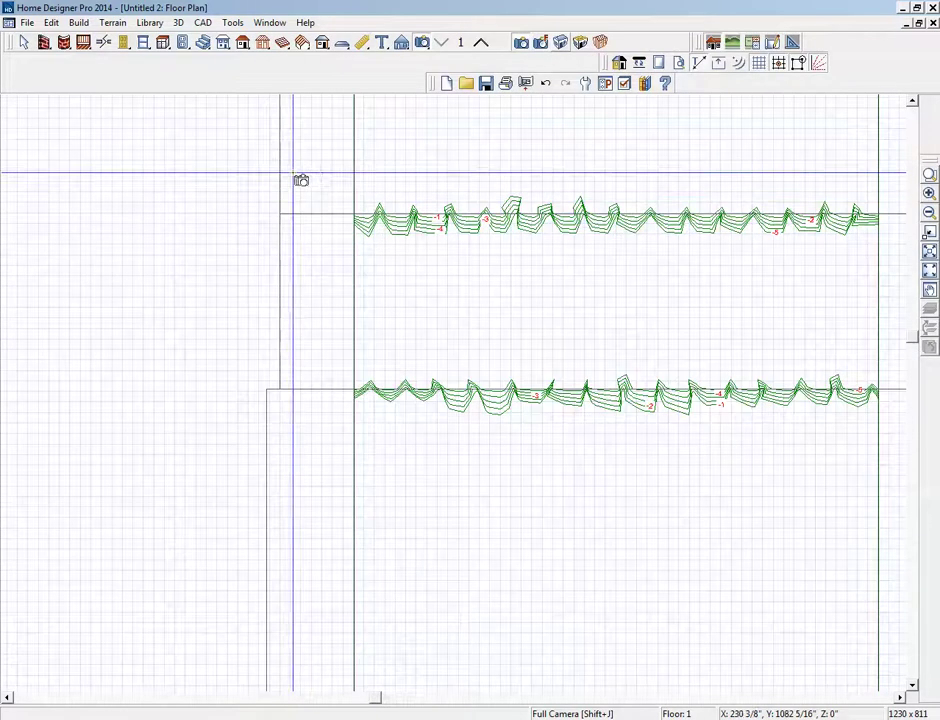
scroll(253, 136, "down", 4)
scroll(253, 136, "down", 1)
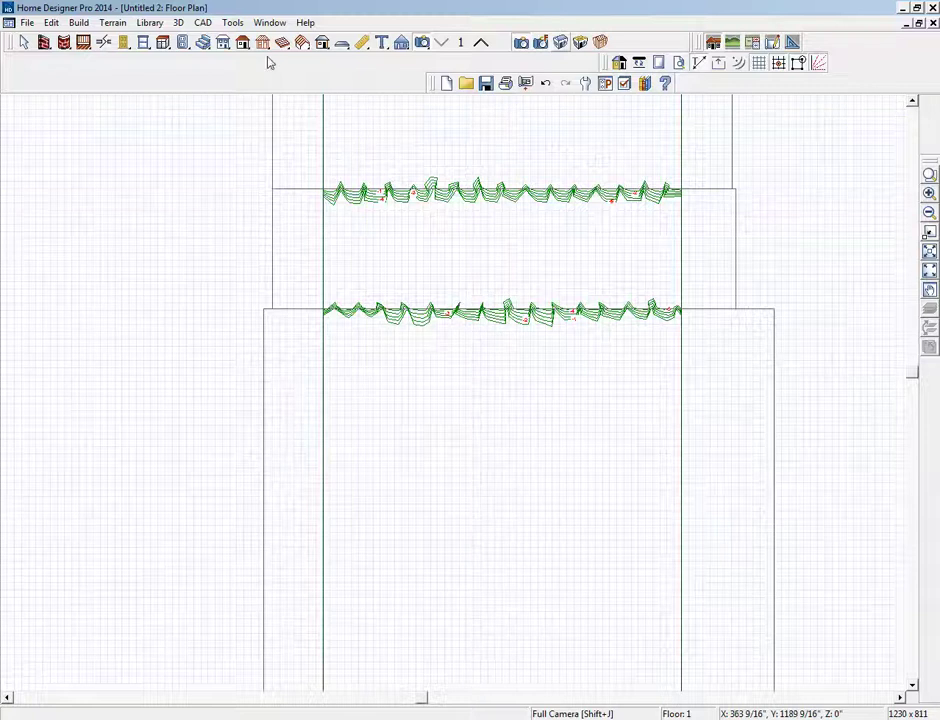
scroll(104, 43, "up", 1)
left_click(122, 23)
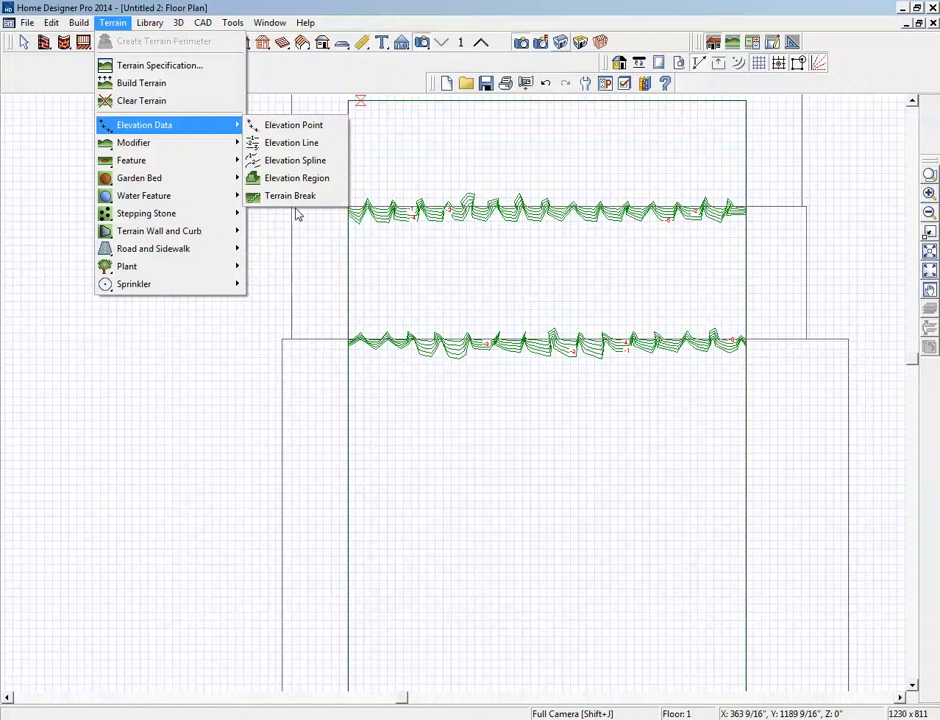
left_click(292, 198)
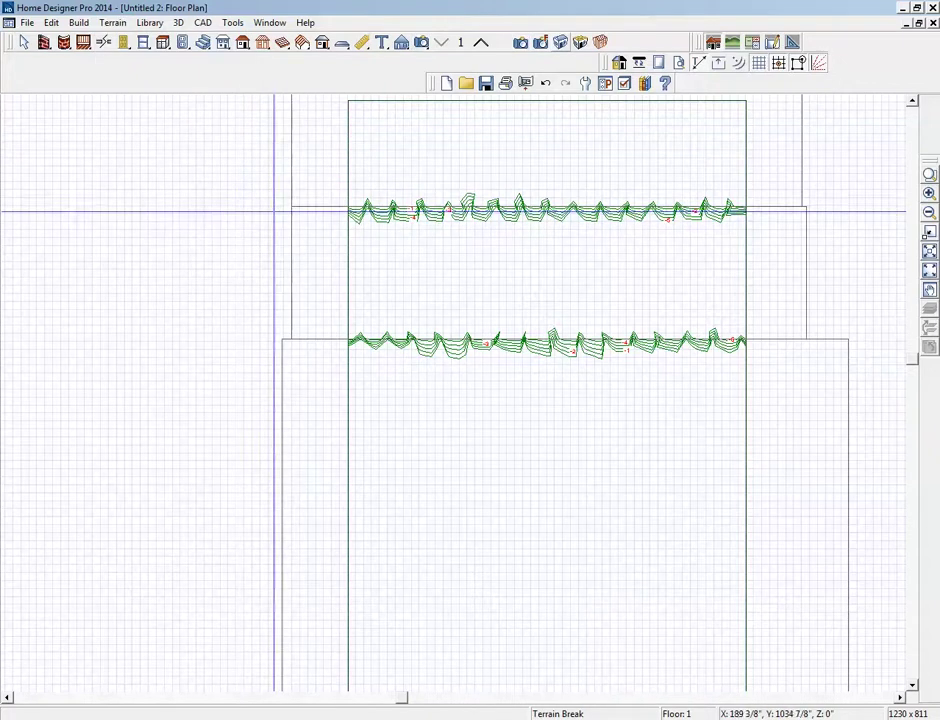
left_click_drag(275, 211, 849, 212)
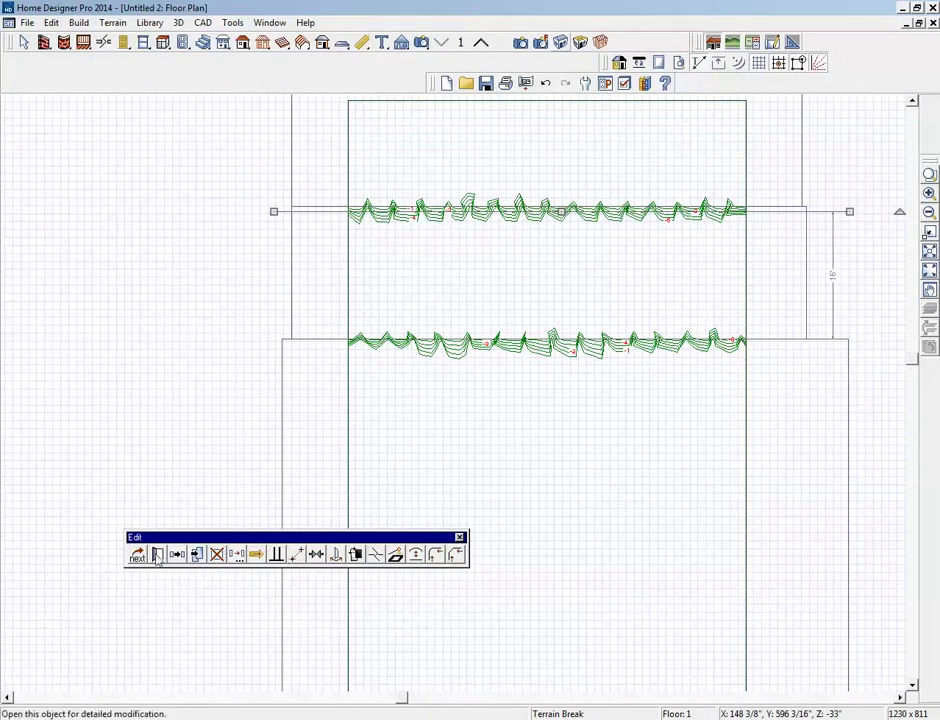
left_click(157, 556)
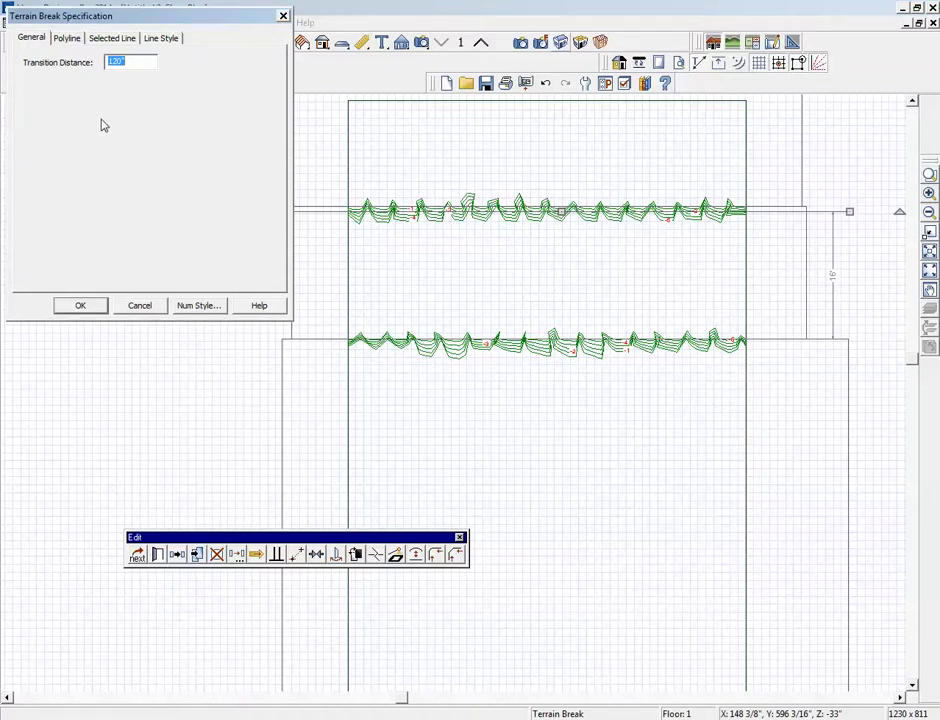
left_click(102, 306)
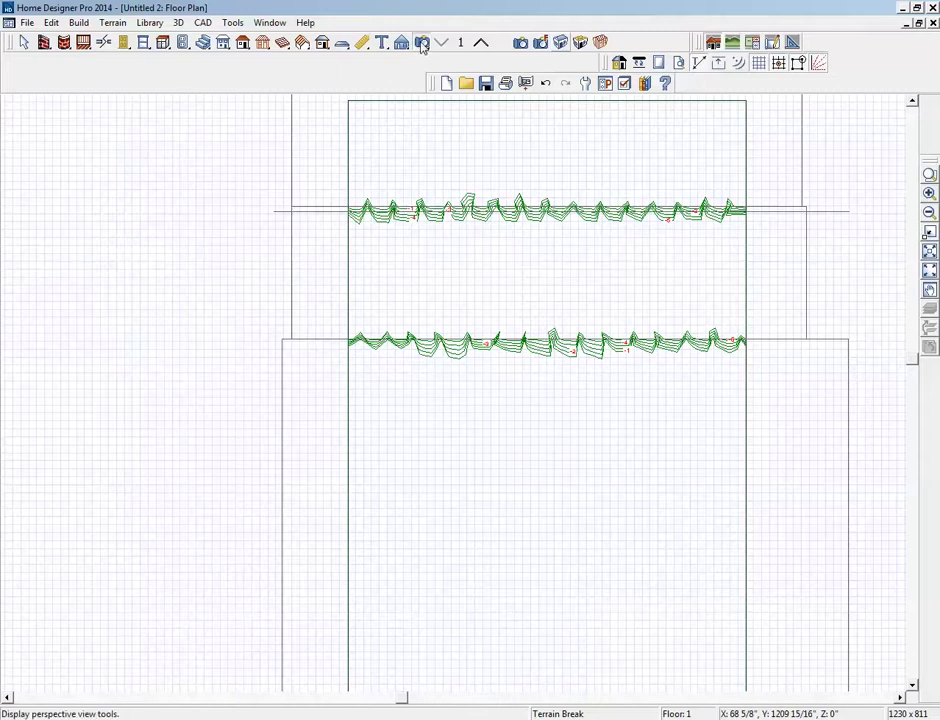
- Inspect the terrain break's effect on the slopes in a new perspective full overview, then go back to the floor plan
left_click(566, 42)
left_click_drag(476, 330, 401, 369)
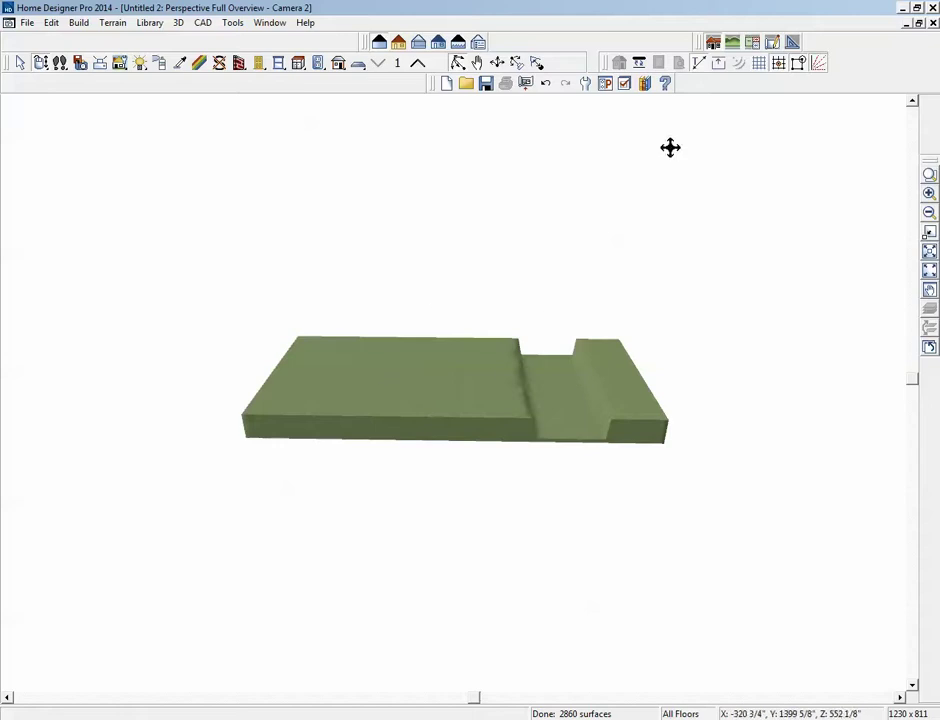
key("ctrl+w")
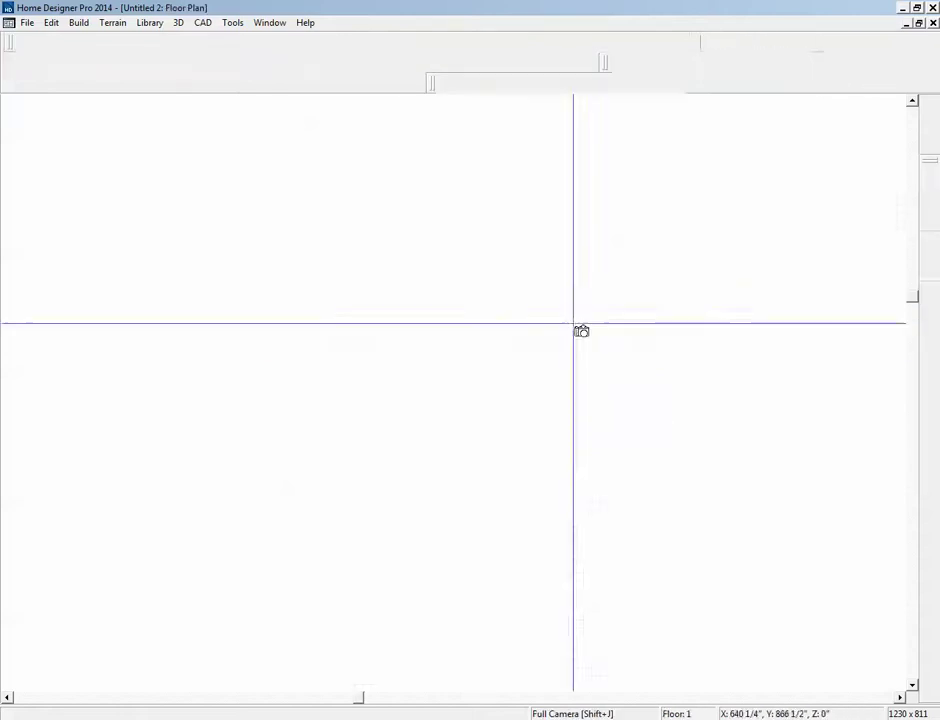
- Copy the terrain break in place and move the copy down 16' onto the sunken region's lower edge
scroll(535, 348, "up", 2)
key("space")
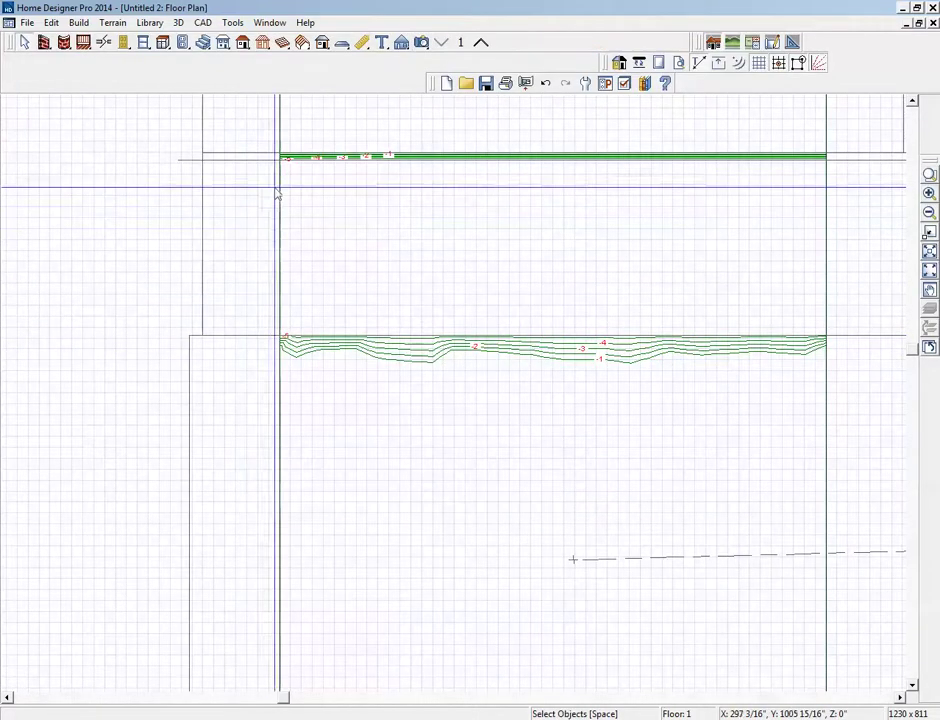
left_click(241, 166)
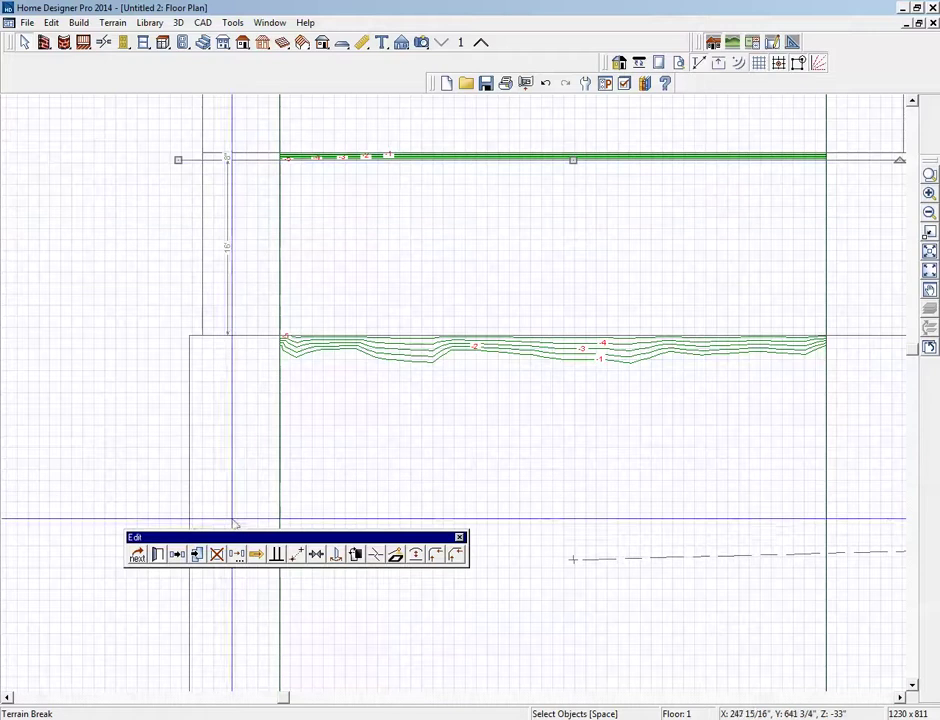
left_click(196, 554)
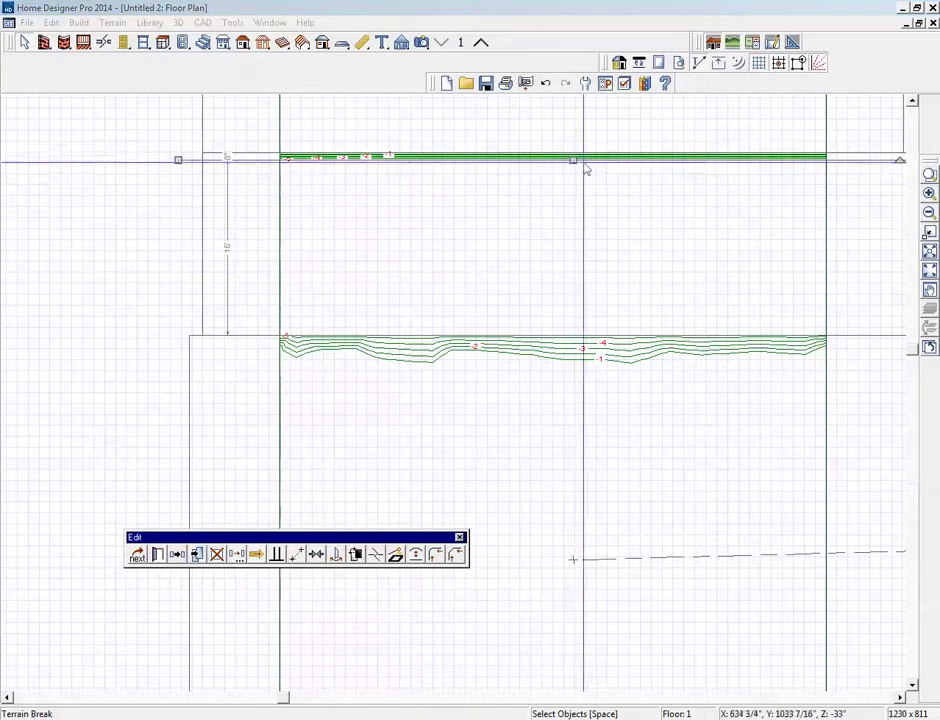
left_click_drag(572, 159, 569, 335)
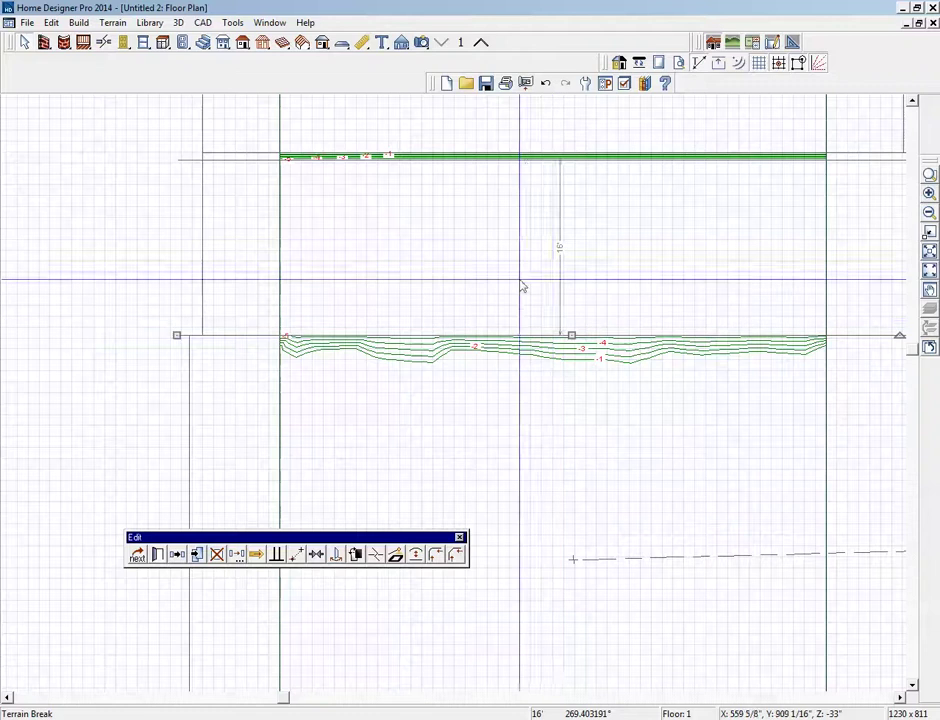
left_click(298, 231)
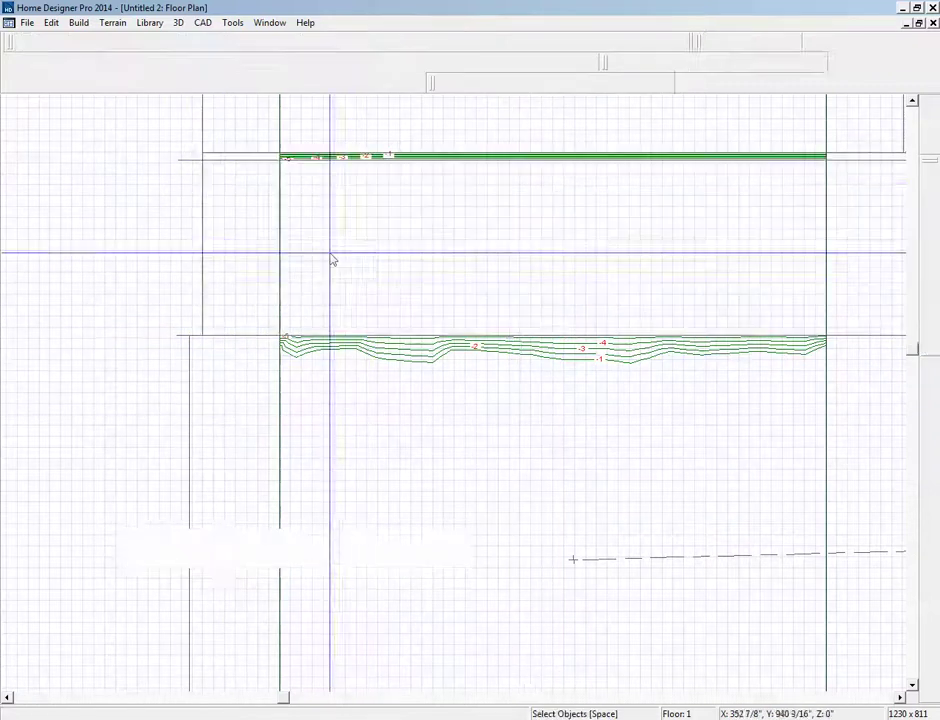
- Move the original terrain break up onto the sunken region's upper edge, 16'-8" from the lower break
left_click(195, 167)
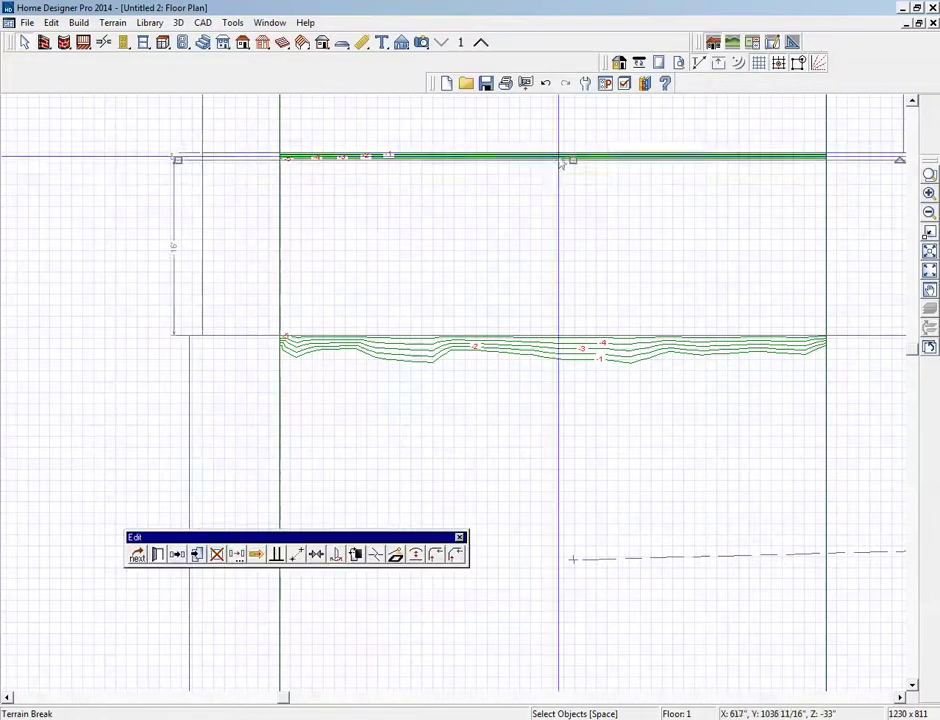
left_click_drag(572, 160, 570, 150)
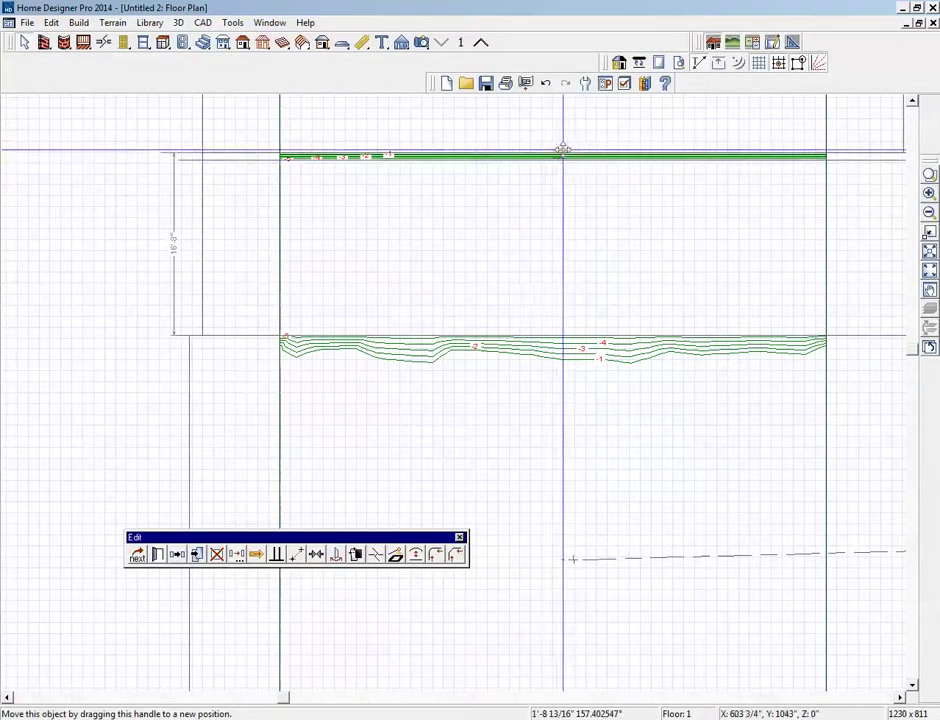
left_click(248, 111)
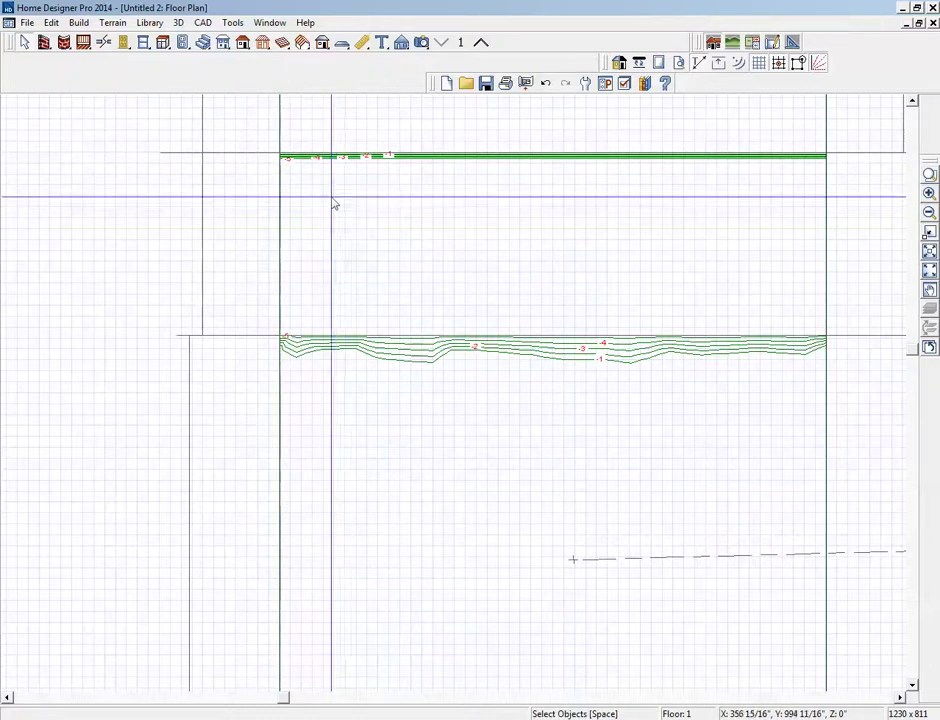
- Examine both edges of the sunken strip up close in the existing perspective overview
key("ctrl+Tab")
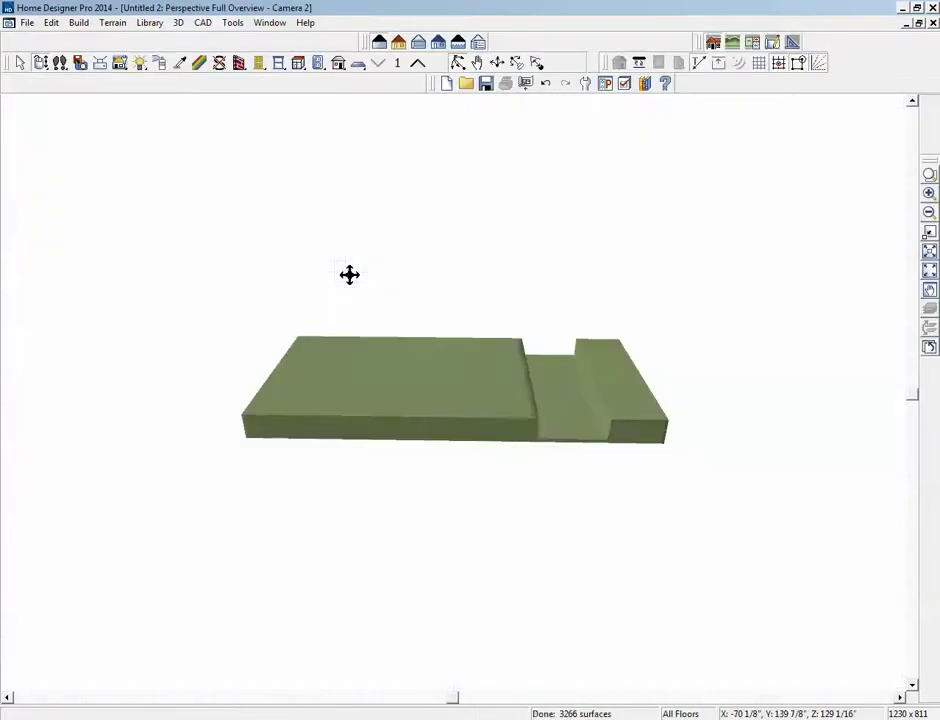
left_click_drag(574, 426, 545, 424)
scroll(543, 413, "up", 2)
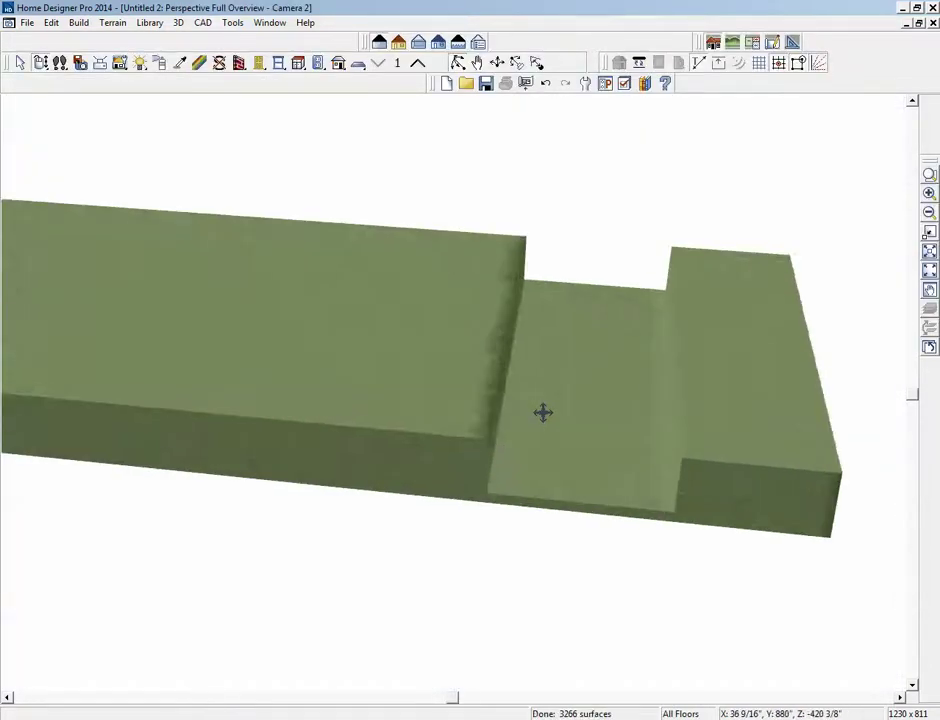
- Go back to the floor plan and draw a rectangular polyline about 71'-2 3/4" wide between the two terrain breaks, covering the sunken strip
scroll(542, 412, "down", 3)
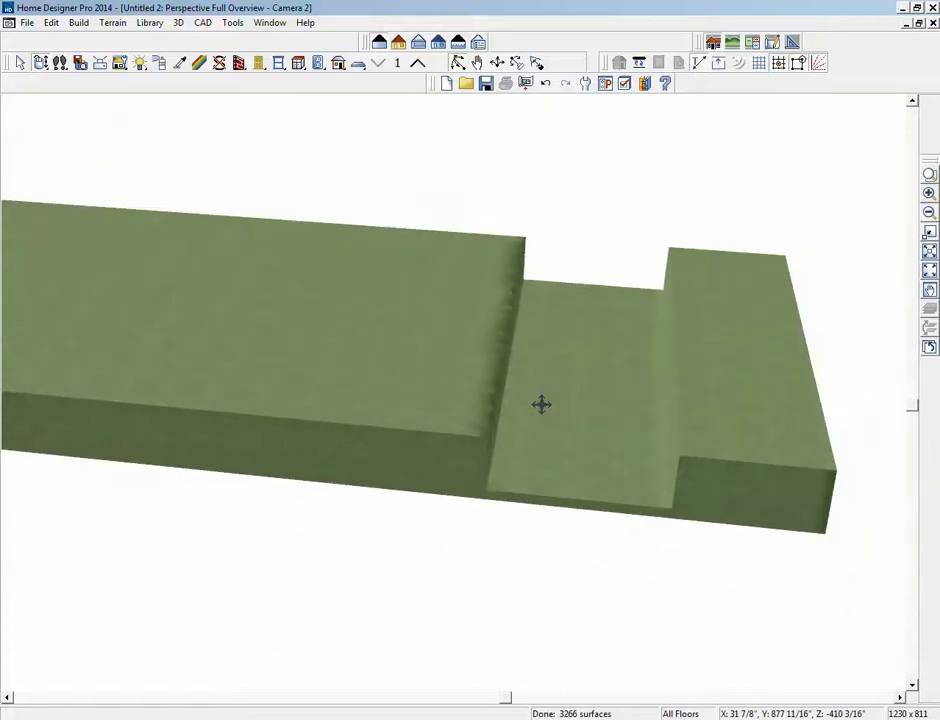
left_click(933, 23)
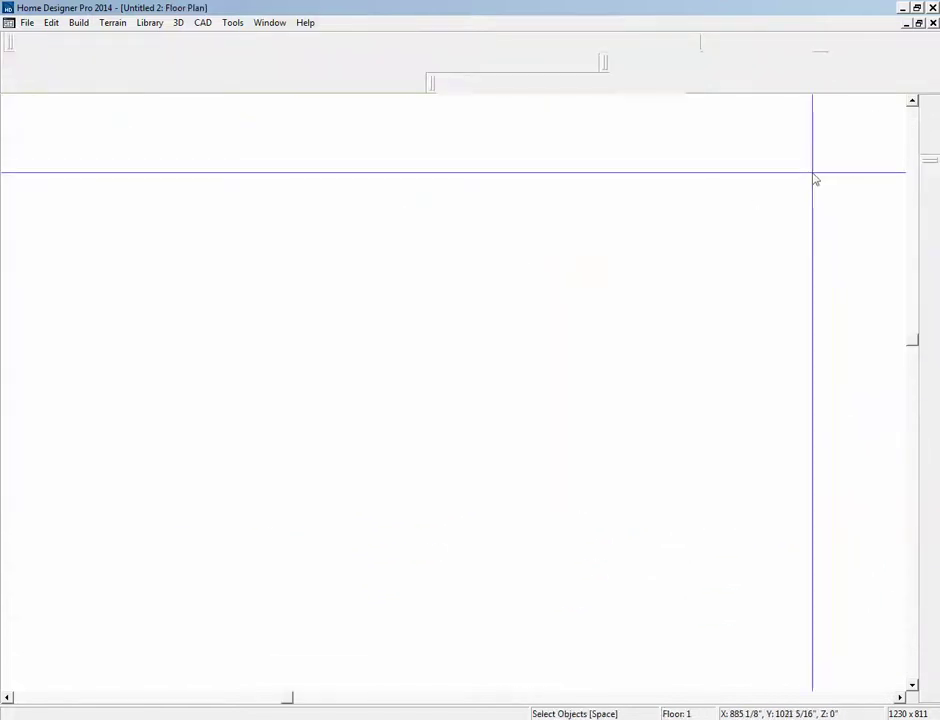
scroll(694, 242, "down", 2)
scroll(707, 236, "up", 1)
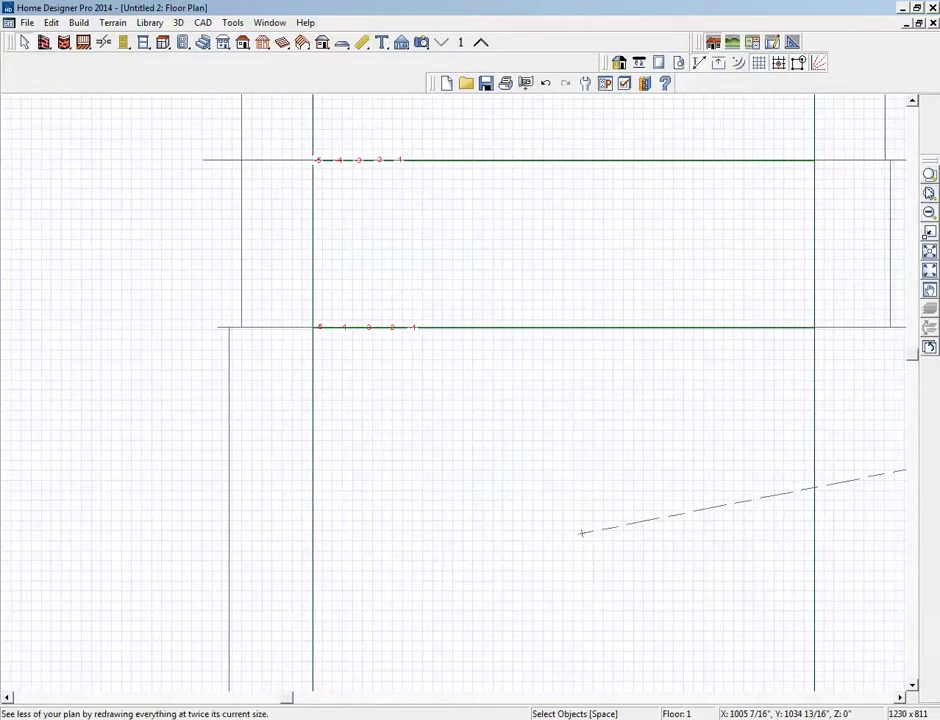
left_click(929, 213)
scroll(518, 310, "up", 3)
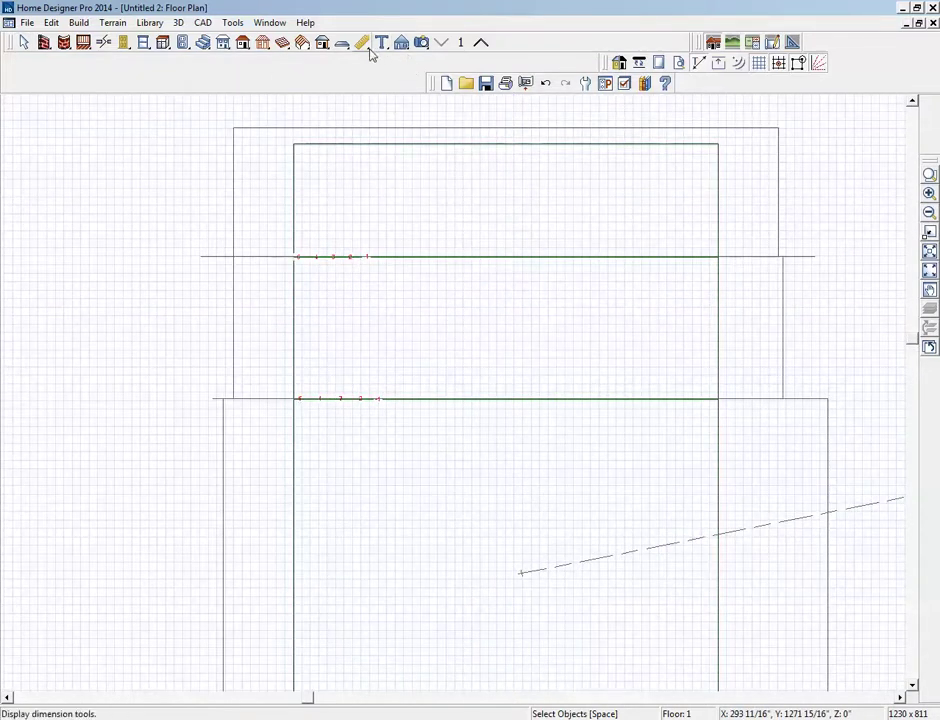
left_click(106, 29)
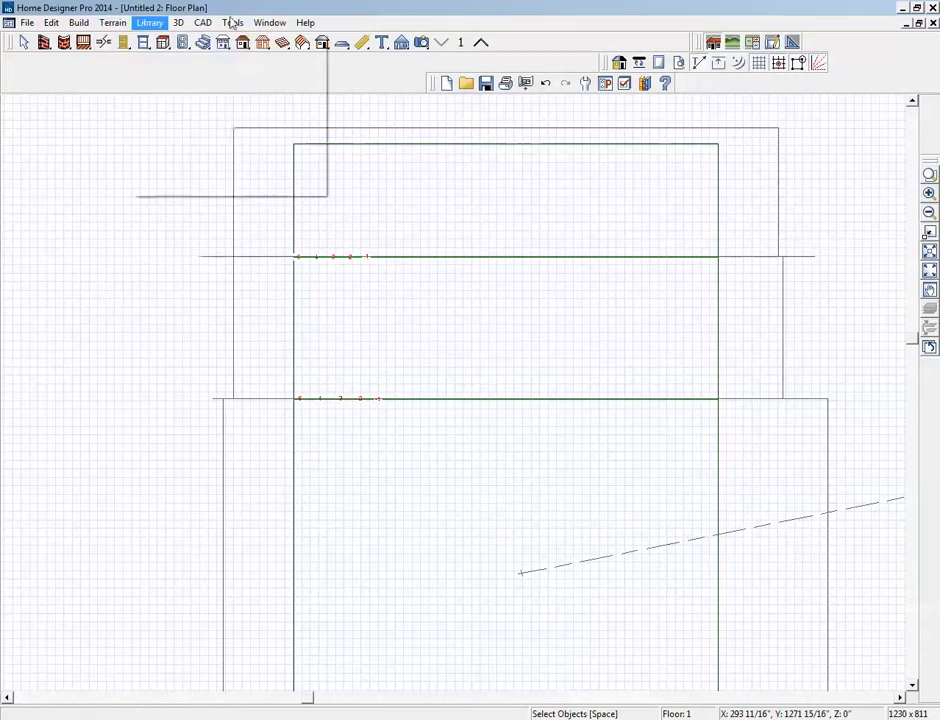
mouse_move(201, 26)
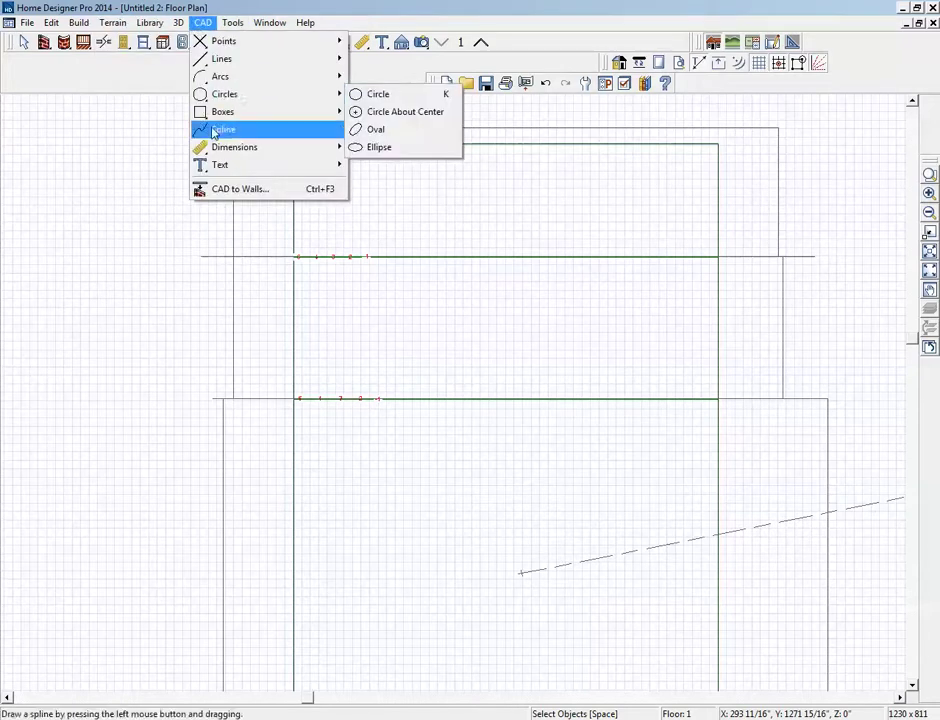
mouse_move(218, 112)
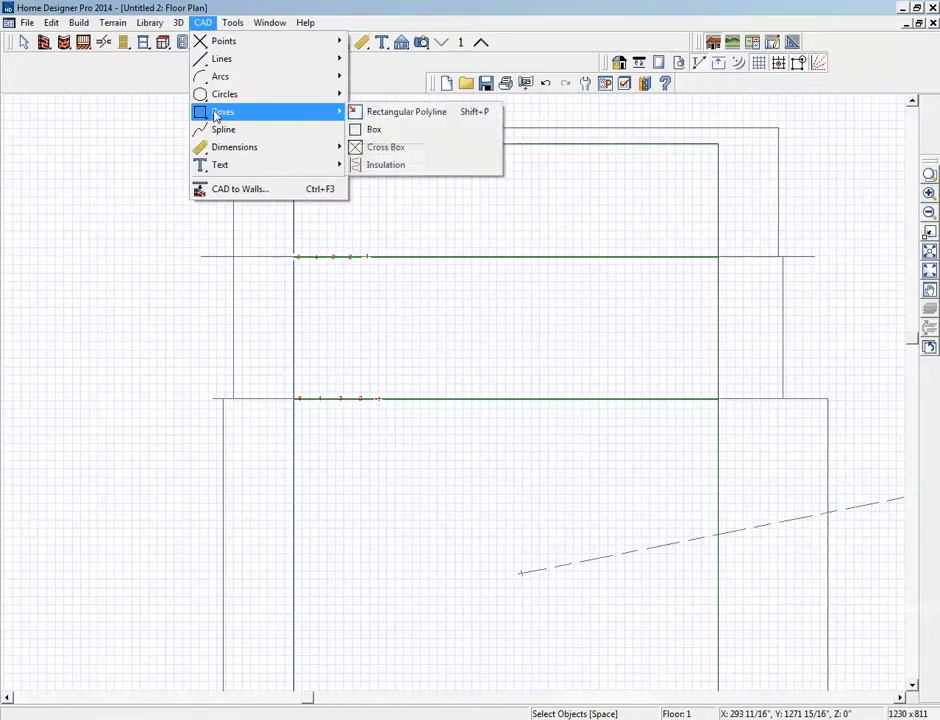
left_click(451, 112)
left_click_drag(222, 256, 827, 398)
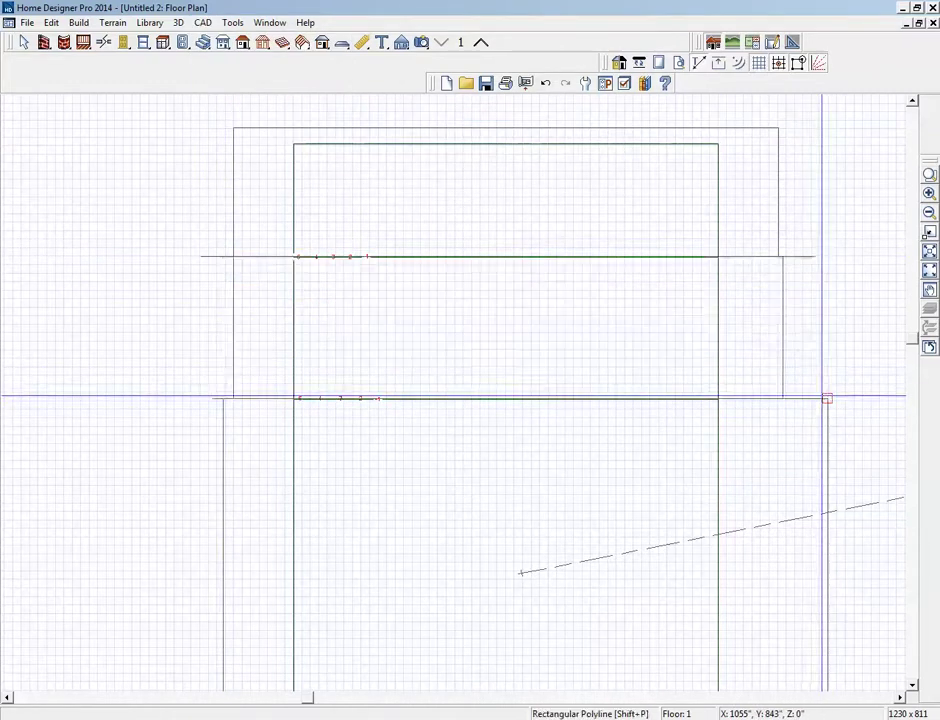
left_click(827, 343)
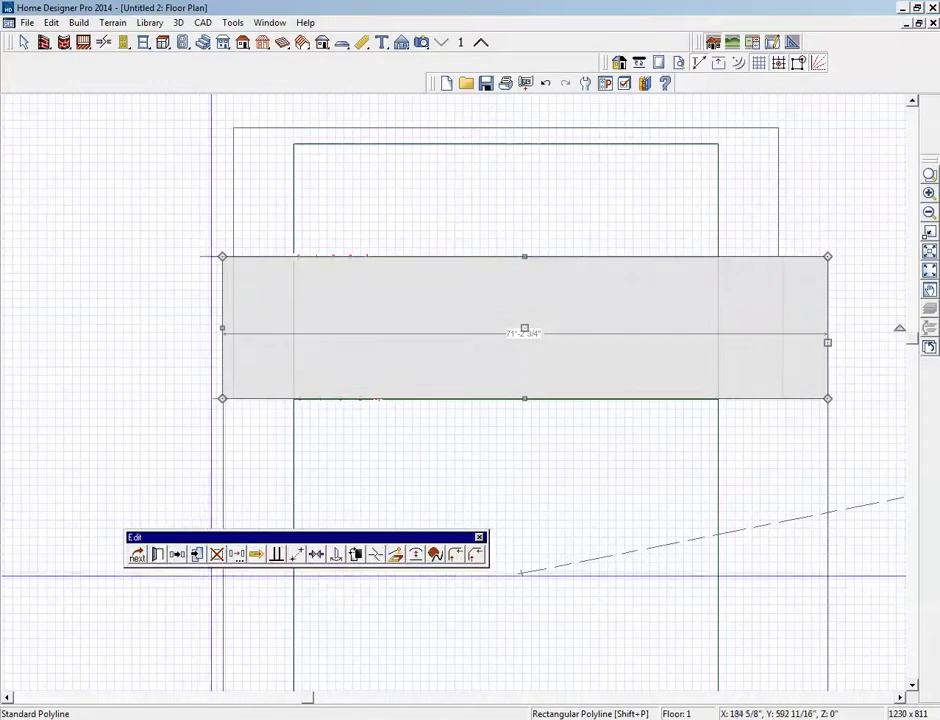
- Convert the rectangular polyline to a slab, adjust its thickness, and select the slab component for a material assignment
left_click(396, 555)
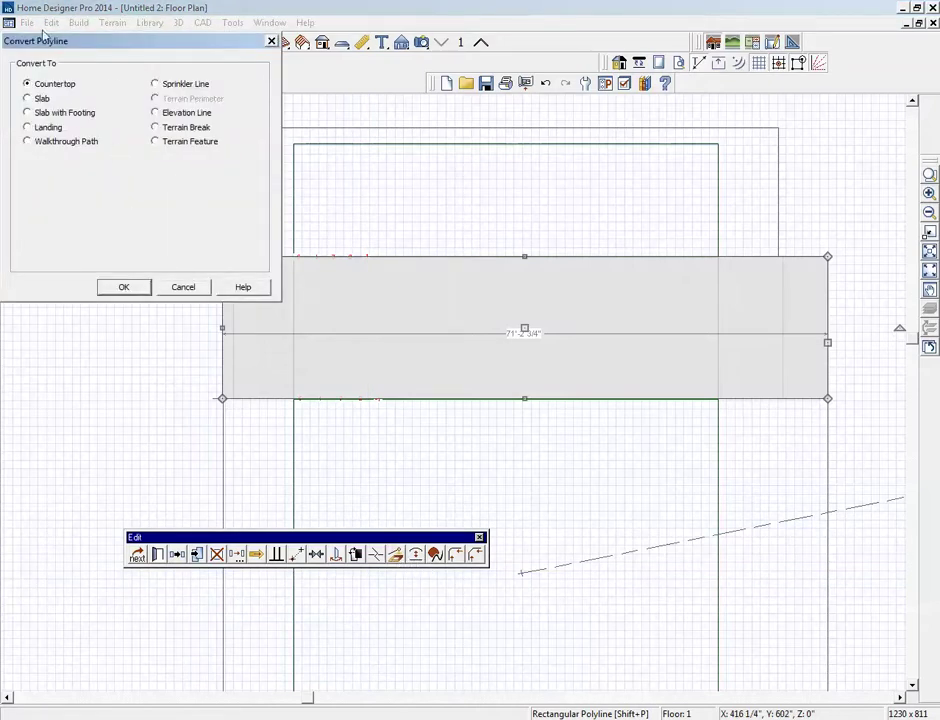
left_click(124, 287)
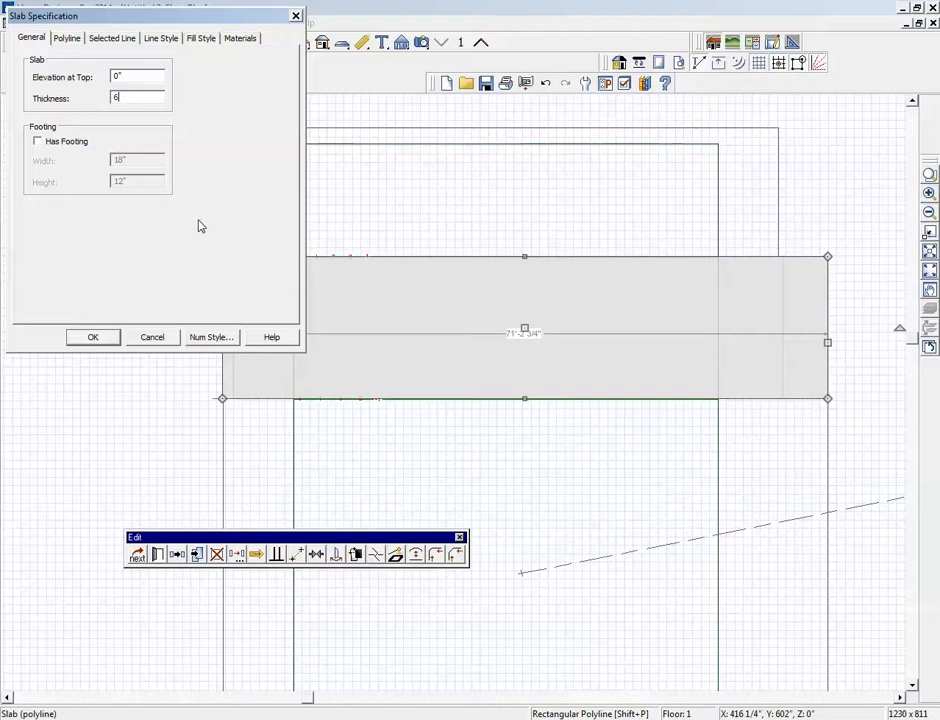
left_click(239, 39)
left_click(95, 87)
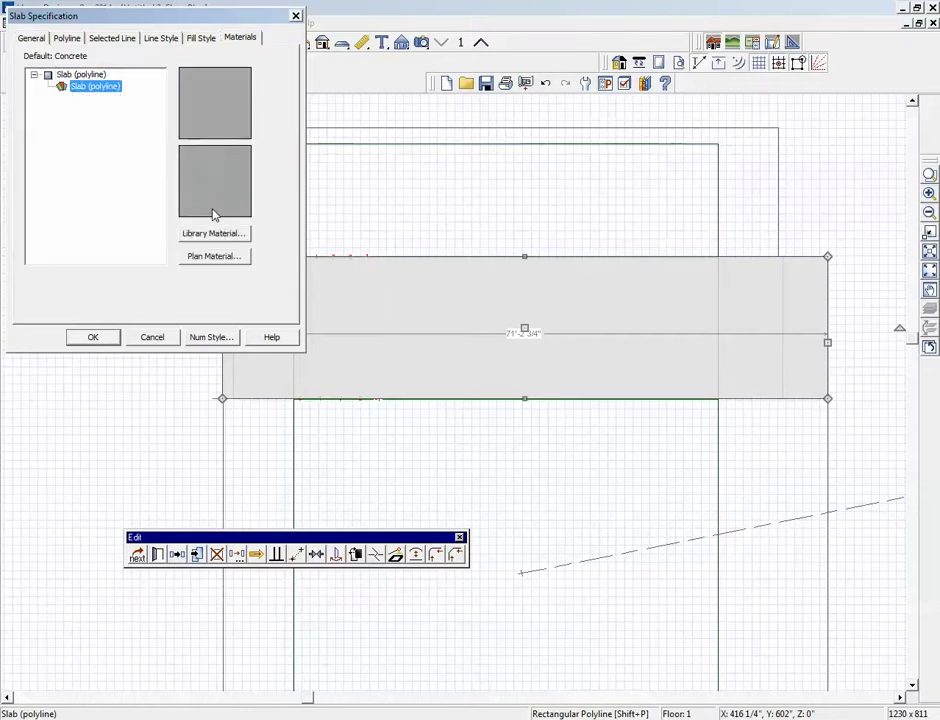
left_click(212, 256)
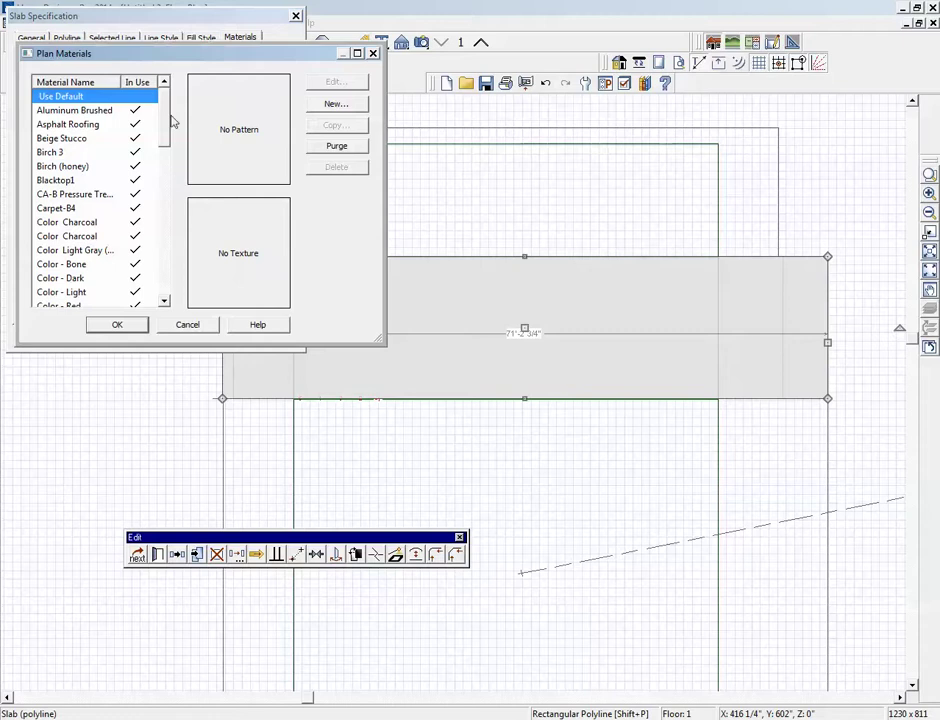
left_click_drag(164, 132, 168, 281)
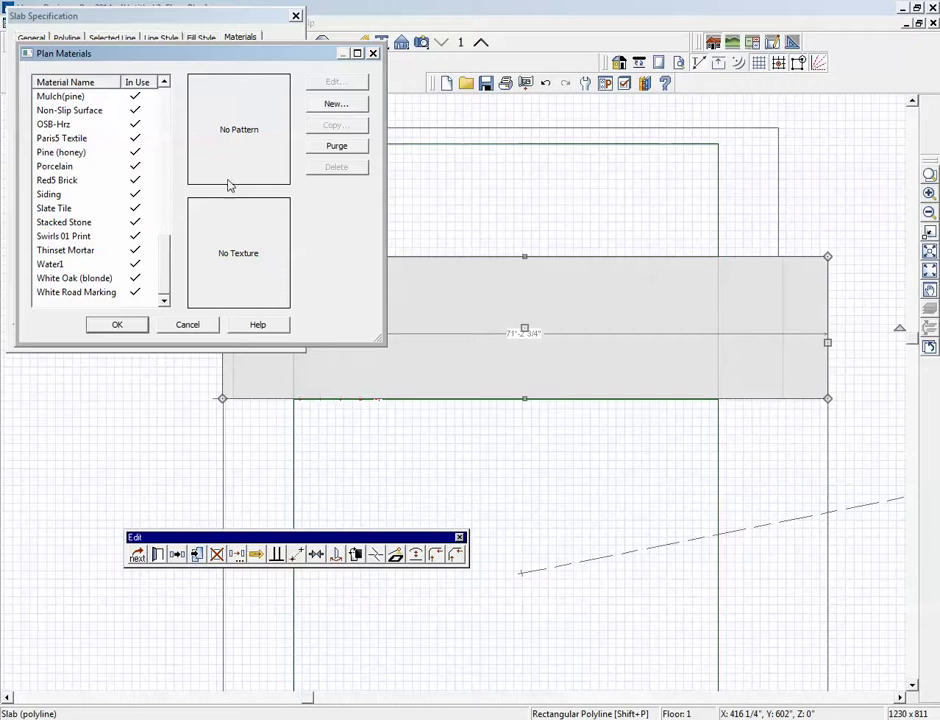
left_click(200, 327)
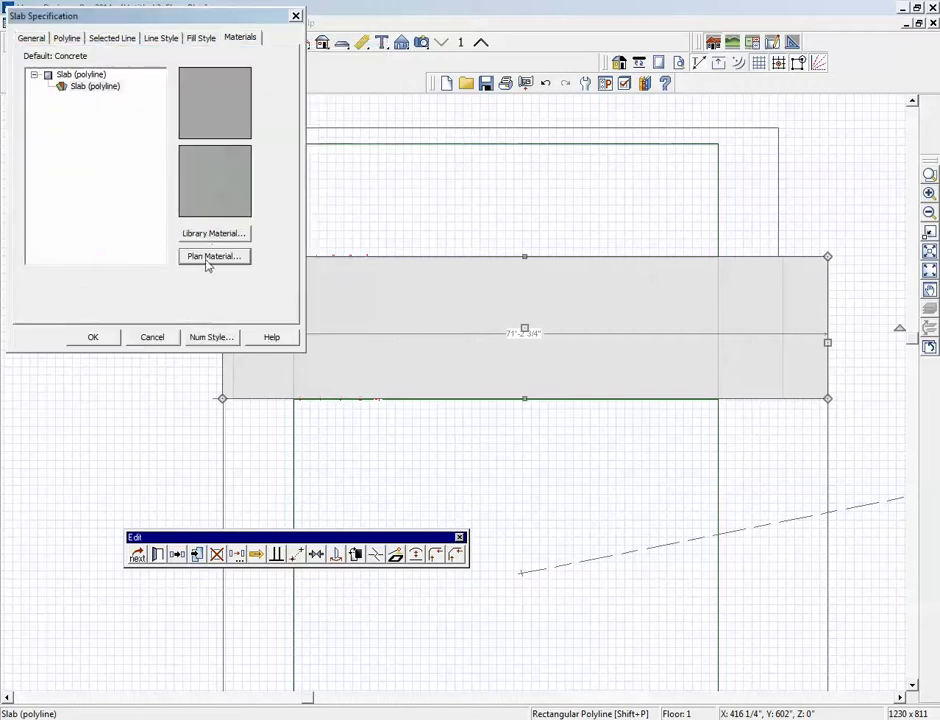
- Assign the Water1 material from the library's Landscaping water materials to the slab and accept the slab specification
left_click(205, 236)
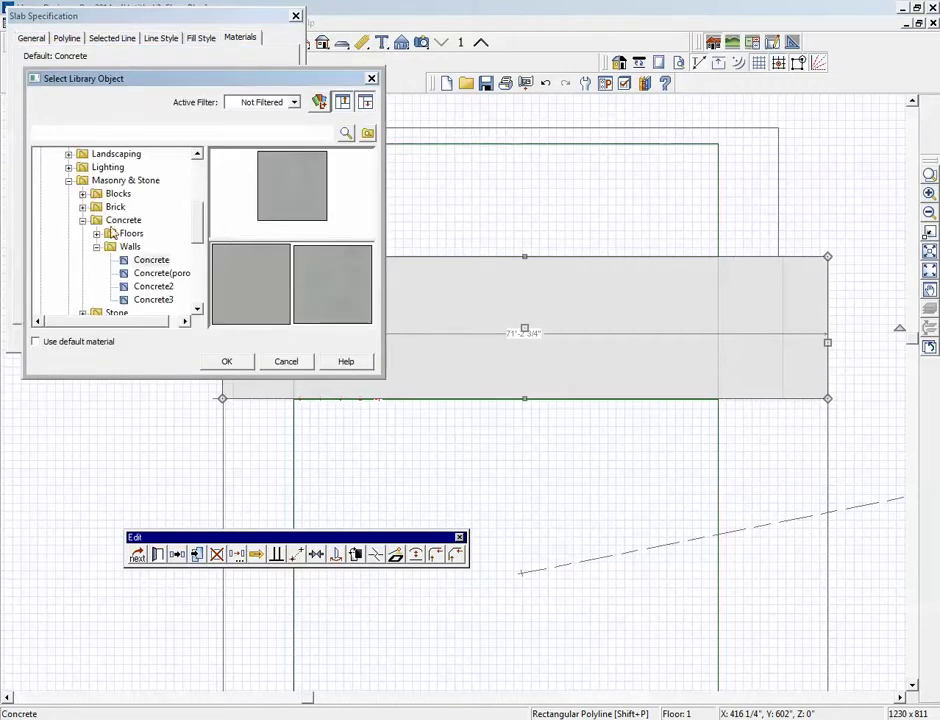
left_click(68, 181)
left_click(68, 154)
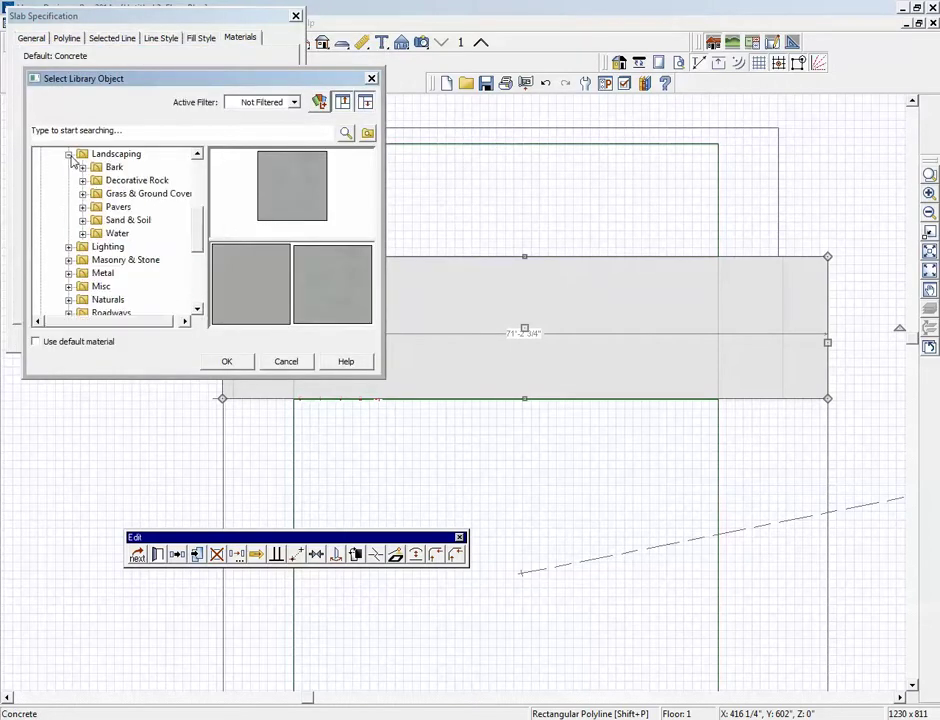
left_click(113, 234)
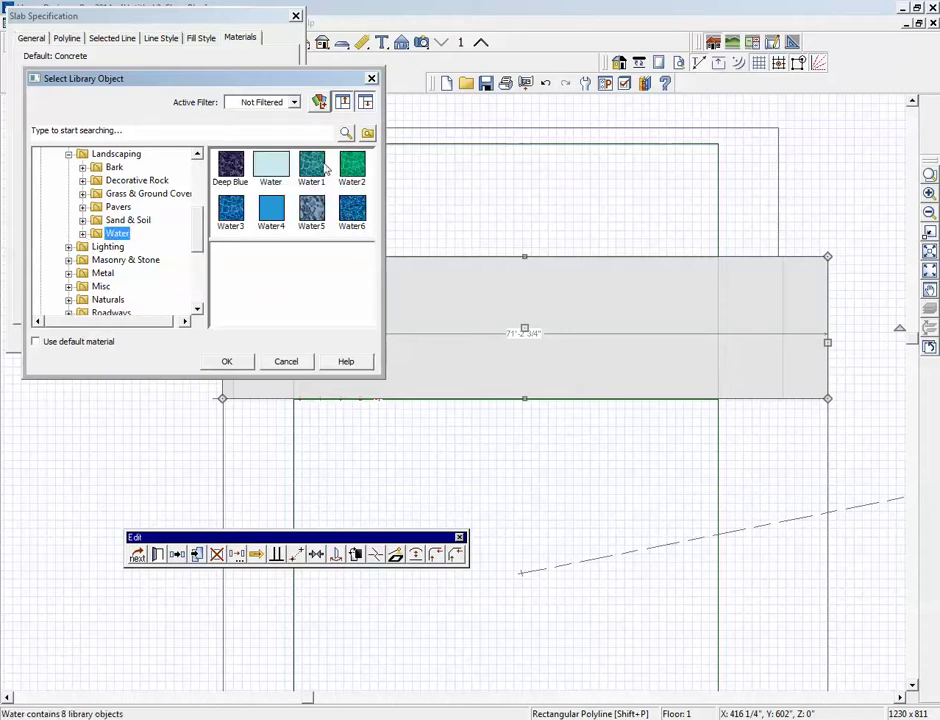
left_click(316, 168)
left_click(228, 362)
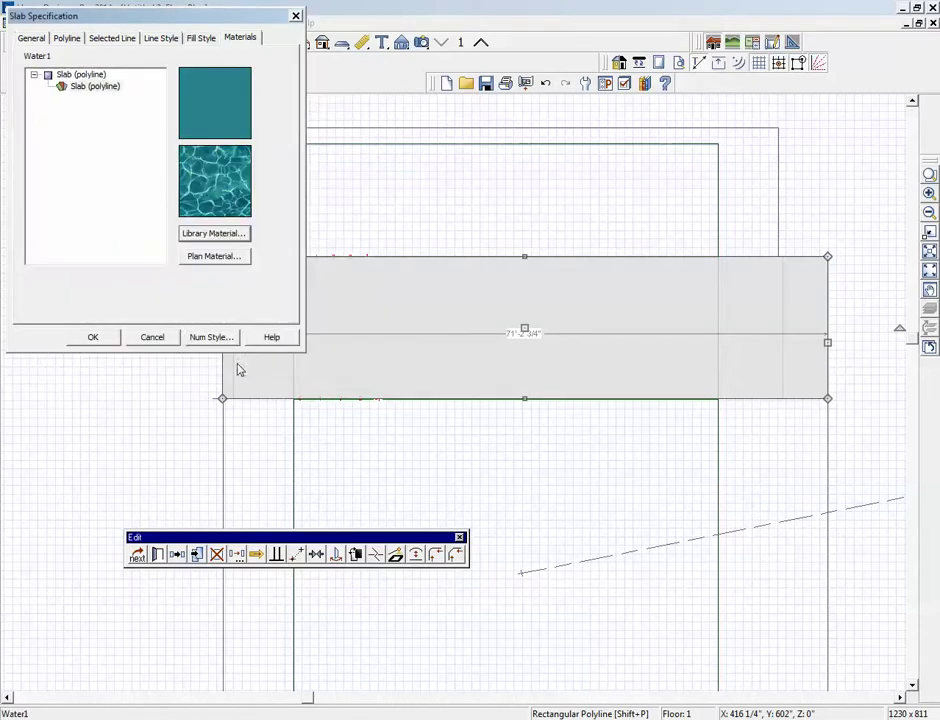
left_click(110, 339)
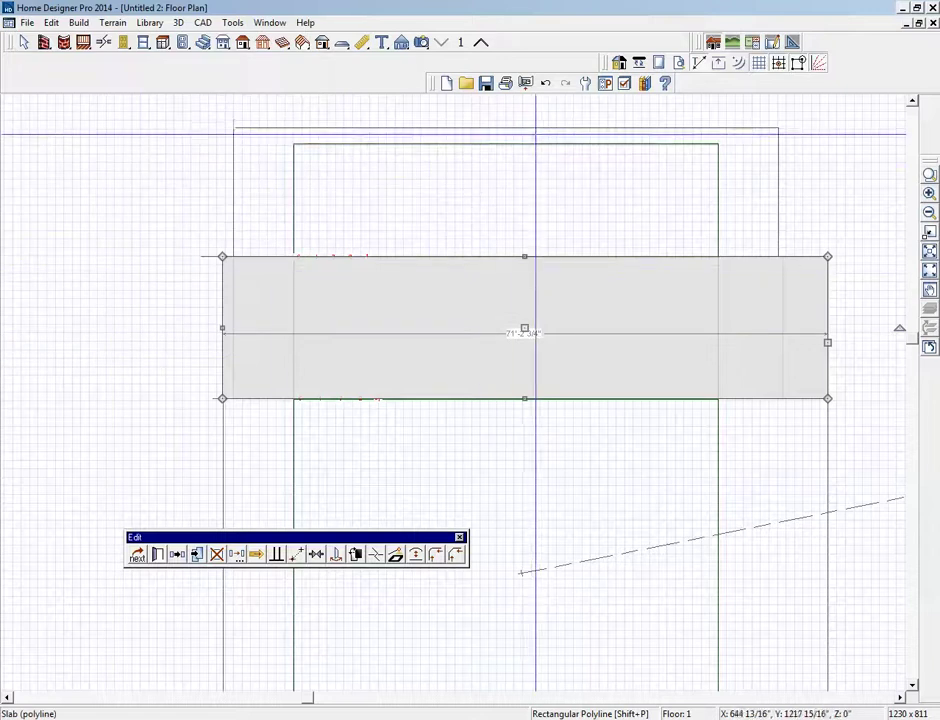
- In the perspective overview, shorten both ends of the water slab so they line up with the terrain's outer edges
key("space")
key("ctrl+Tab")
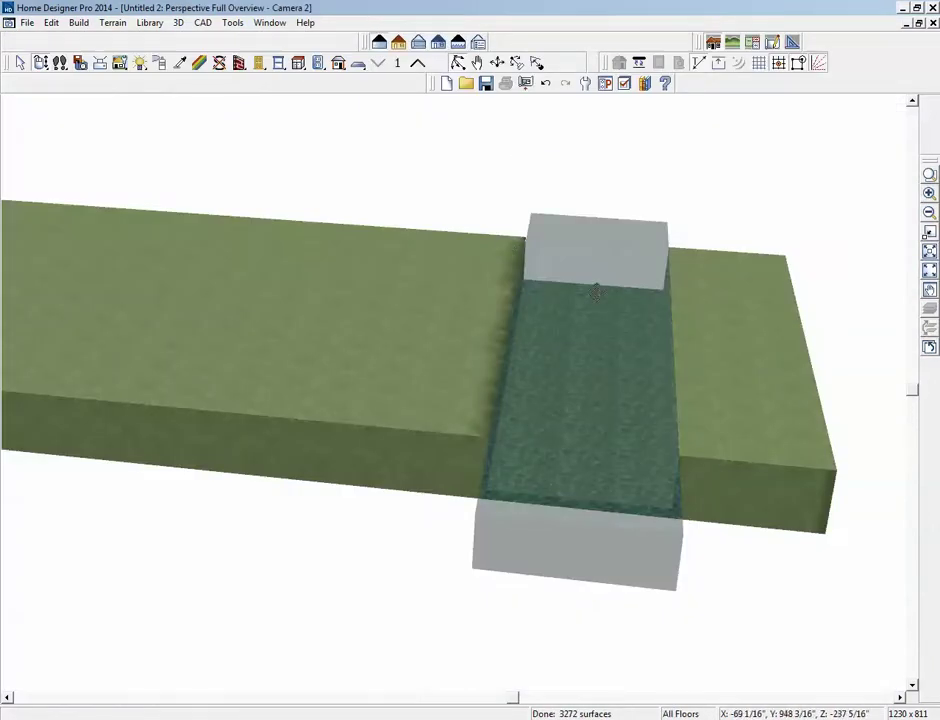
scroll(560, 338, "up", 2)
scroll(558, 319, "down", 2)
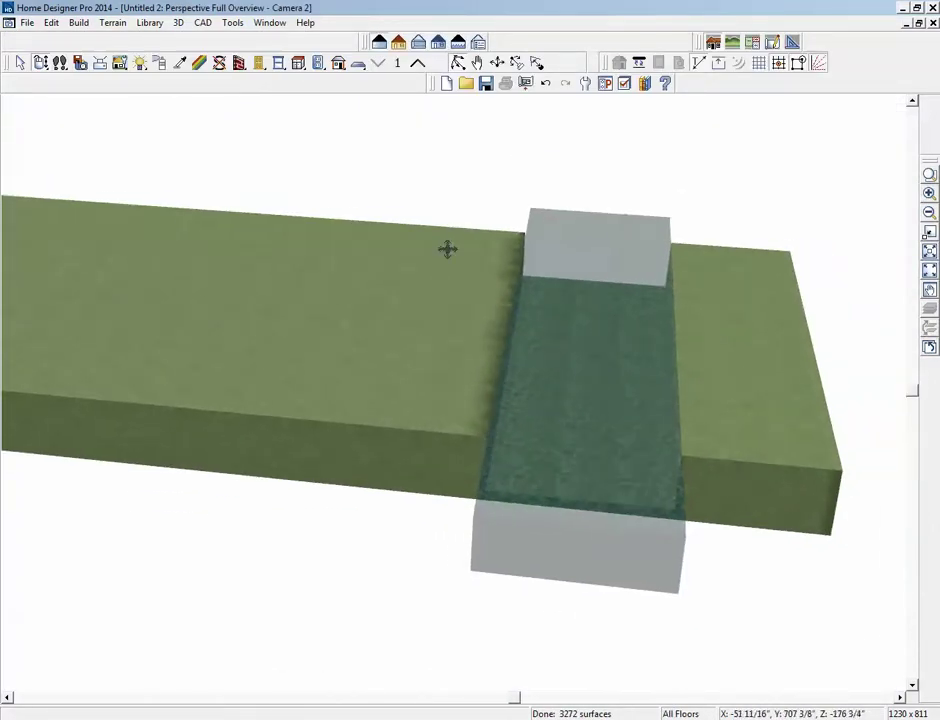
left_click_drag(110, 154, 168, 141)
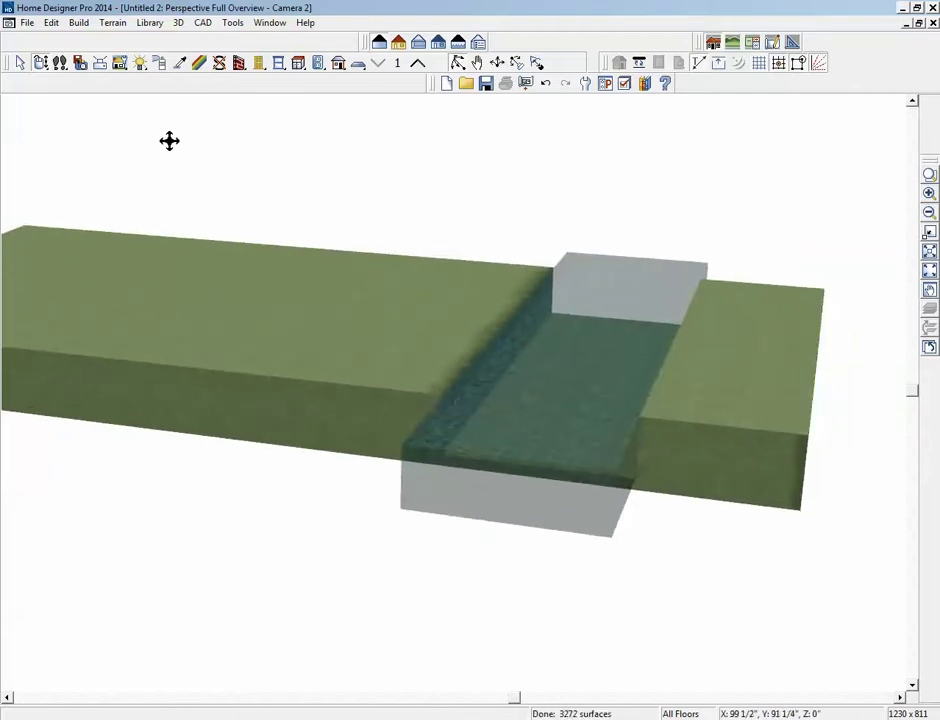
left_click(605, 283)
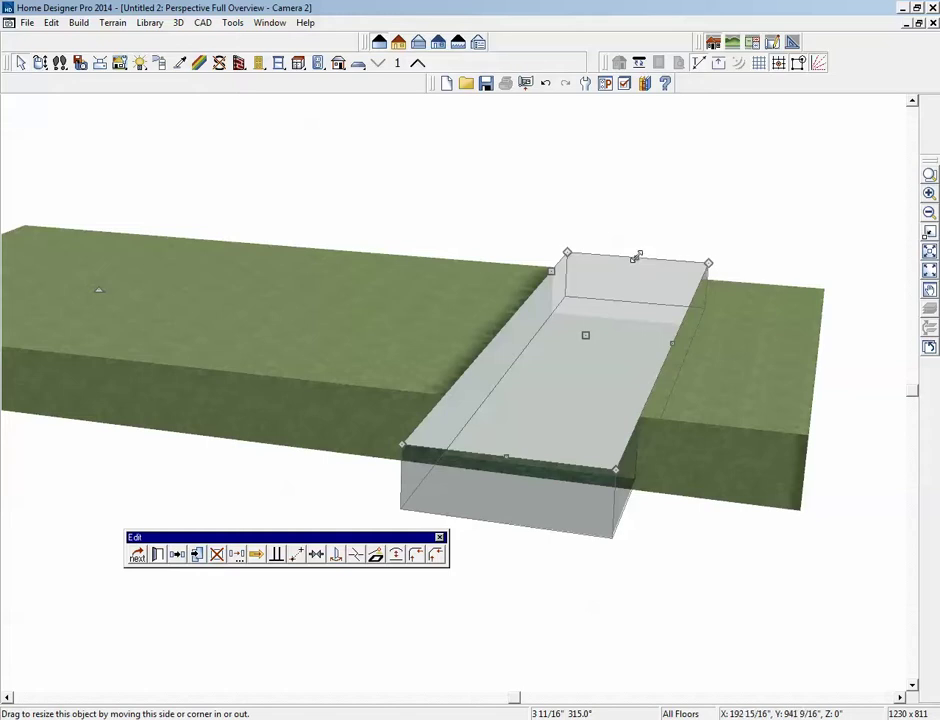
left_click_drag(638, 260, 628, 275)
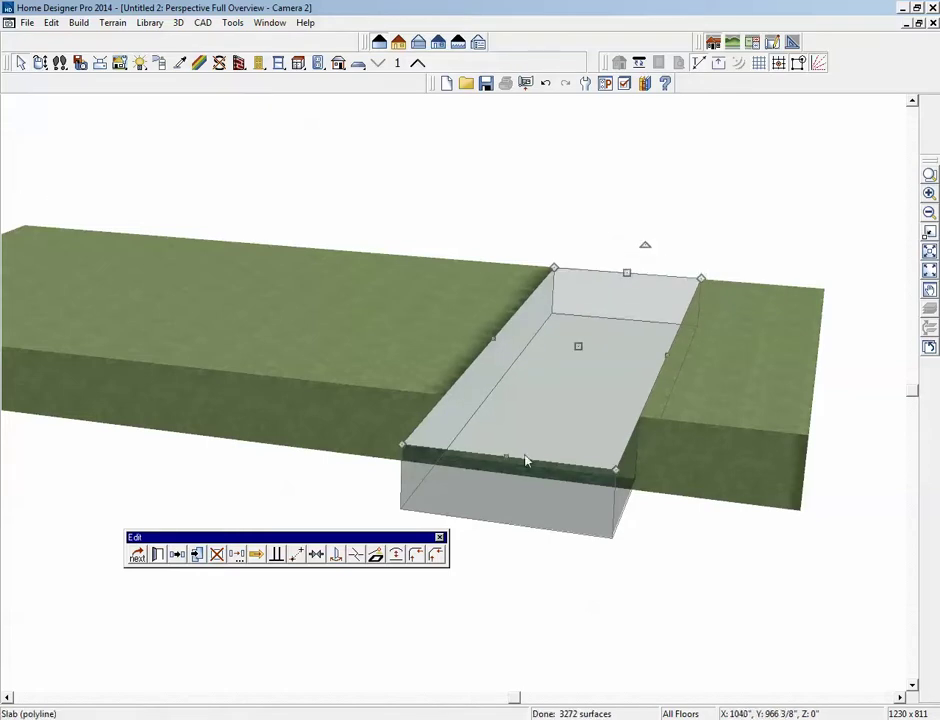
left_click_drag(505, 460, 531, 404)
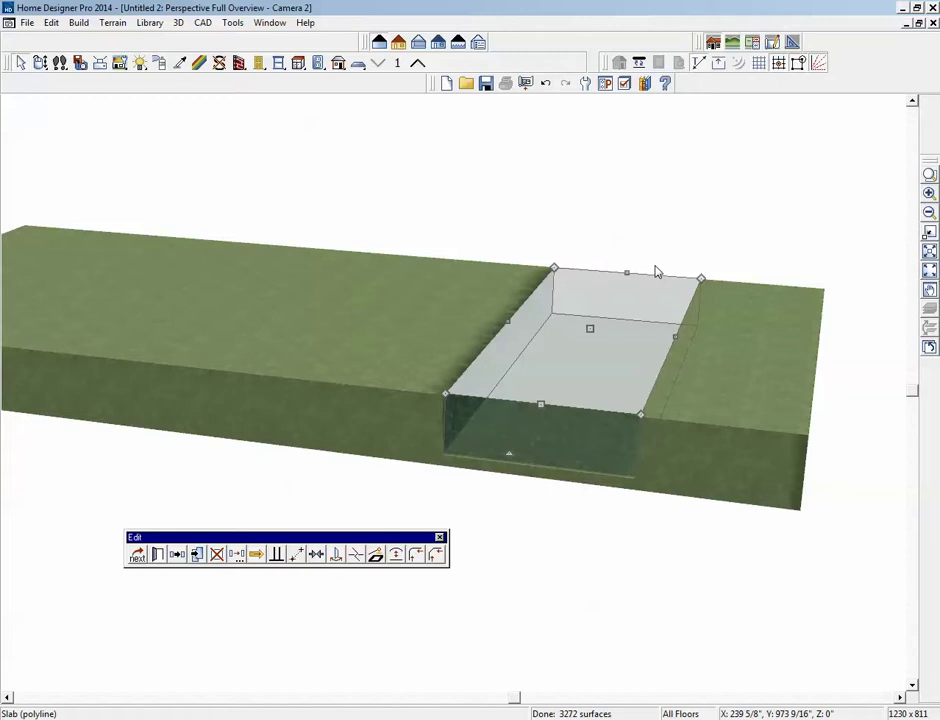
key("Escape")
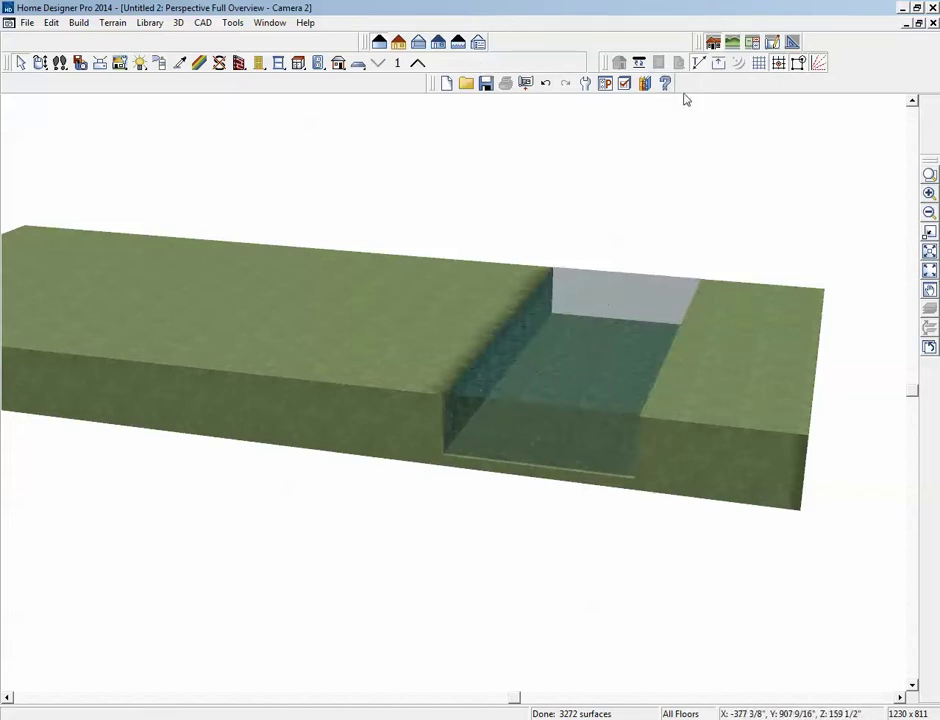
- Adjust the definition of the slab's Water1 material, setting its transparency to 2%
left_click(200, 64)
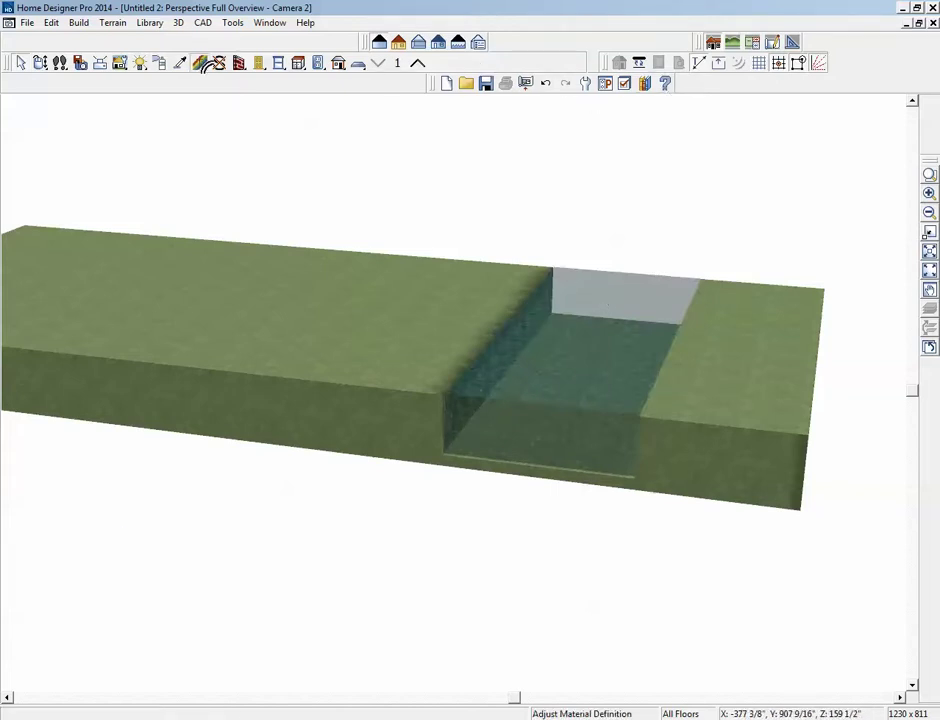
left_click(605, 330)
left_click(145, 116)
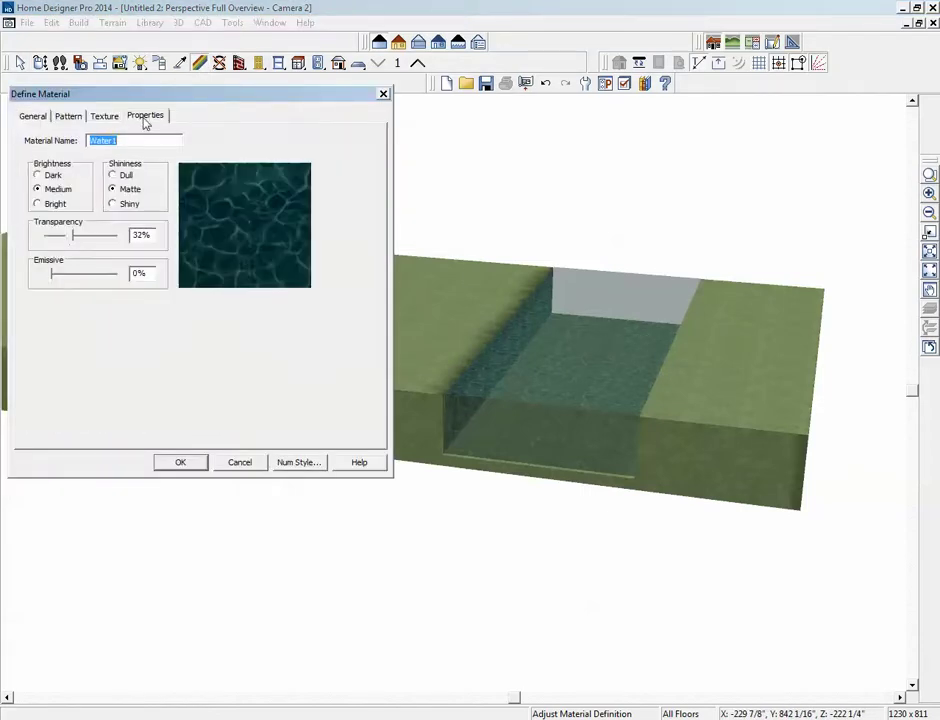
left_click_drag(73, 235, 53, 239)
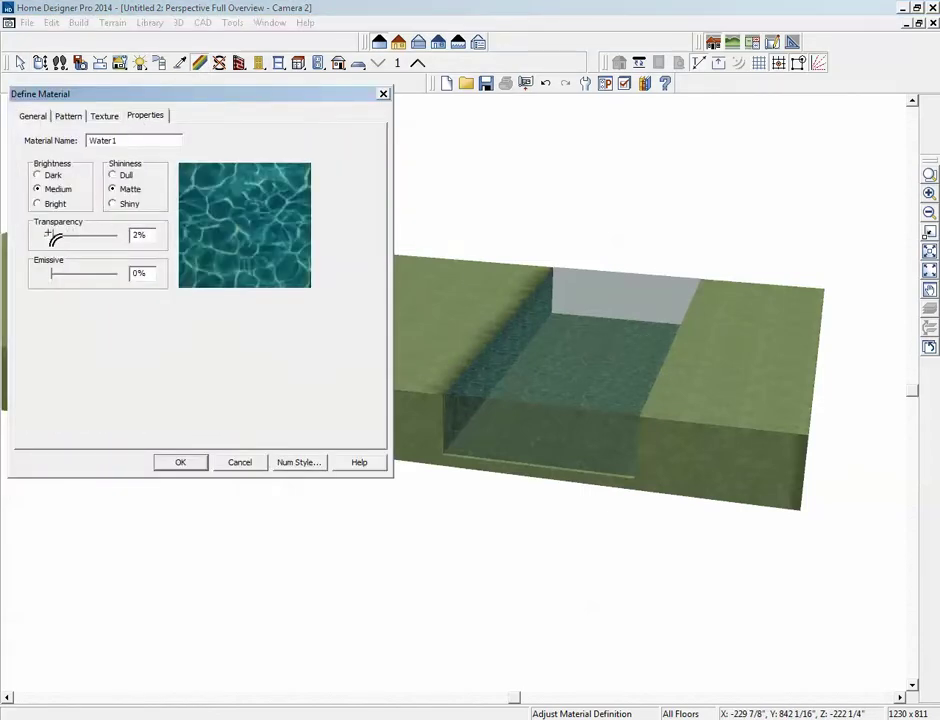
left_click(182, 464)
- Raise the Water1 material's transparency slightly above 2% and return to object selection
left_click(566, 402)
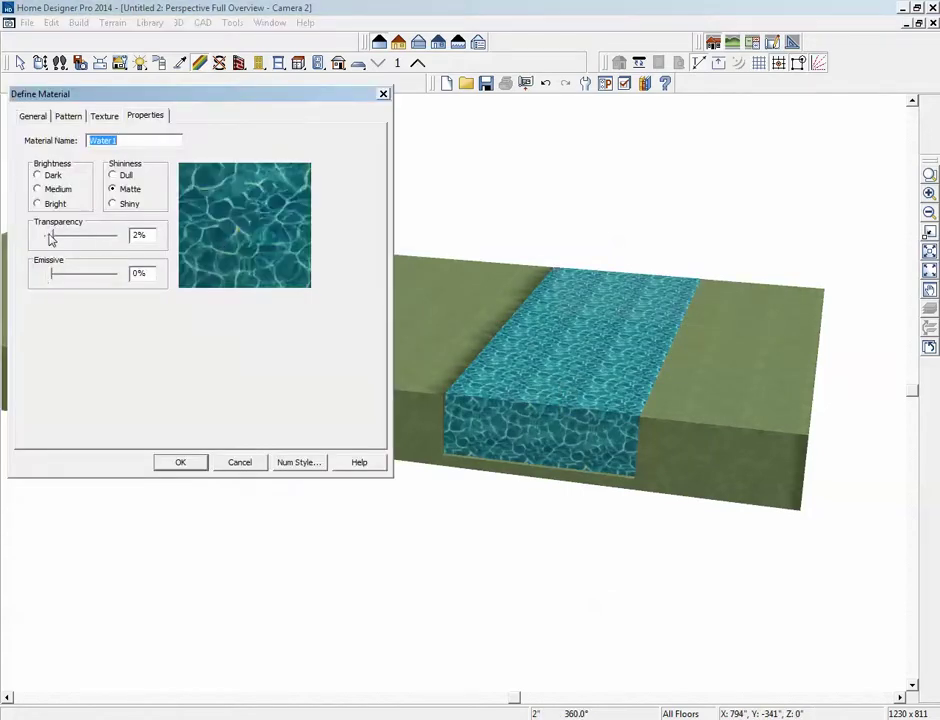
left_click_drag(52, 236, 56, 238)
left_click(180, 463)
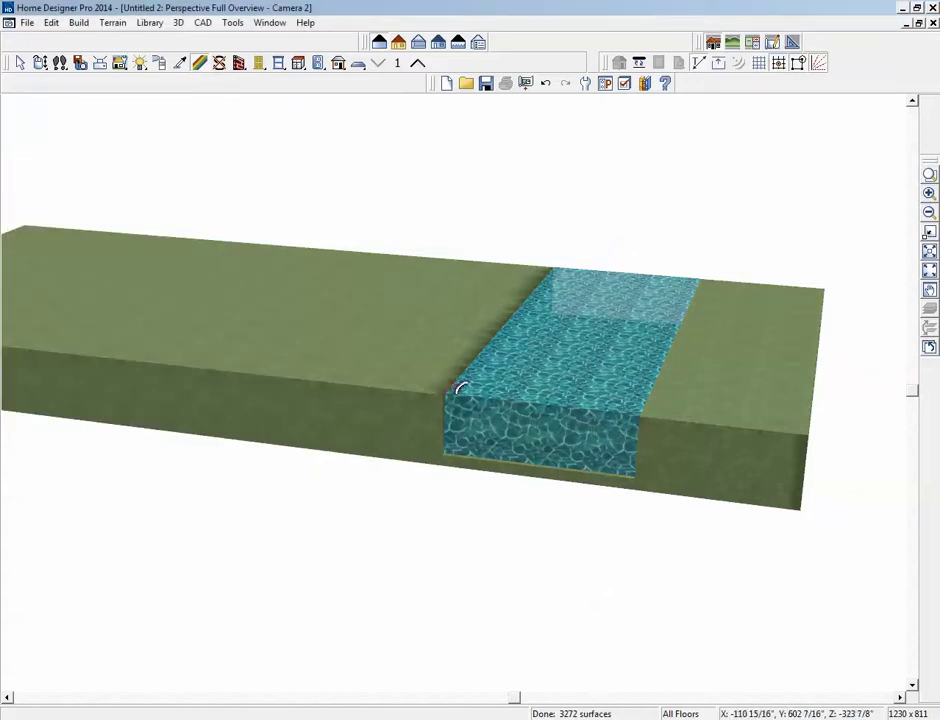
key("space")
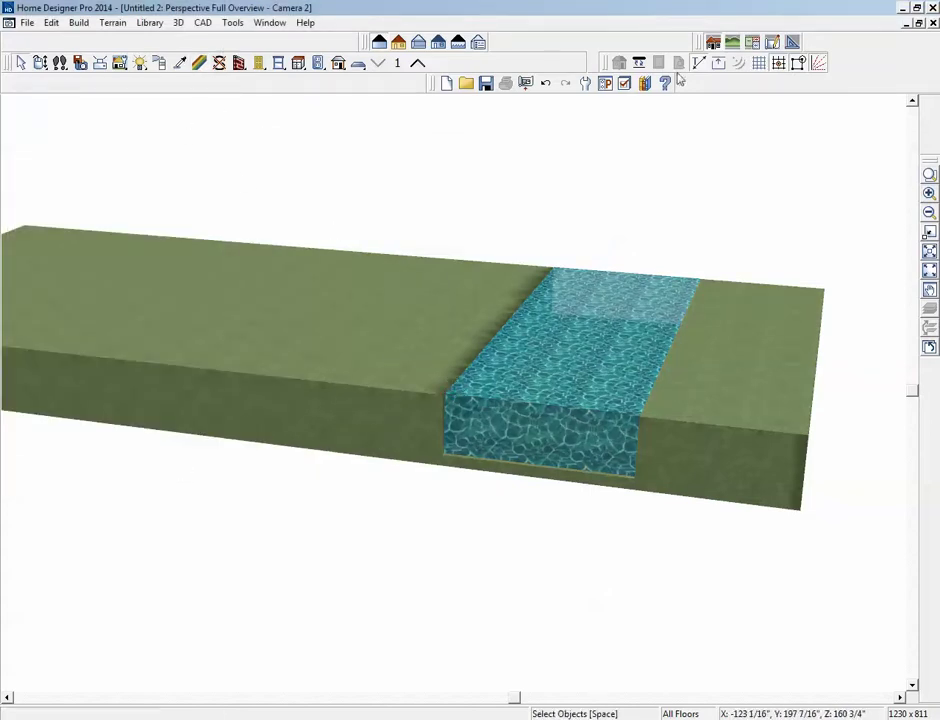
- Examine the water-filled strip in the perspective overview from the opposite side and from the terrain's end
left_click(41, 64)
left_click_drag(212, 281, 380, 299)
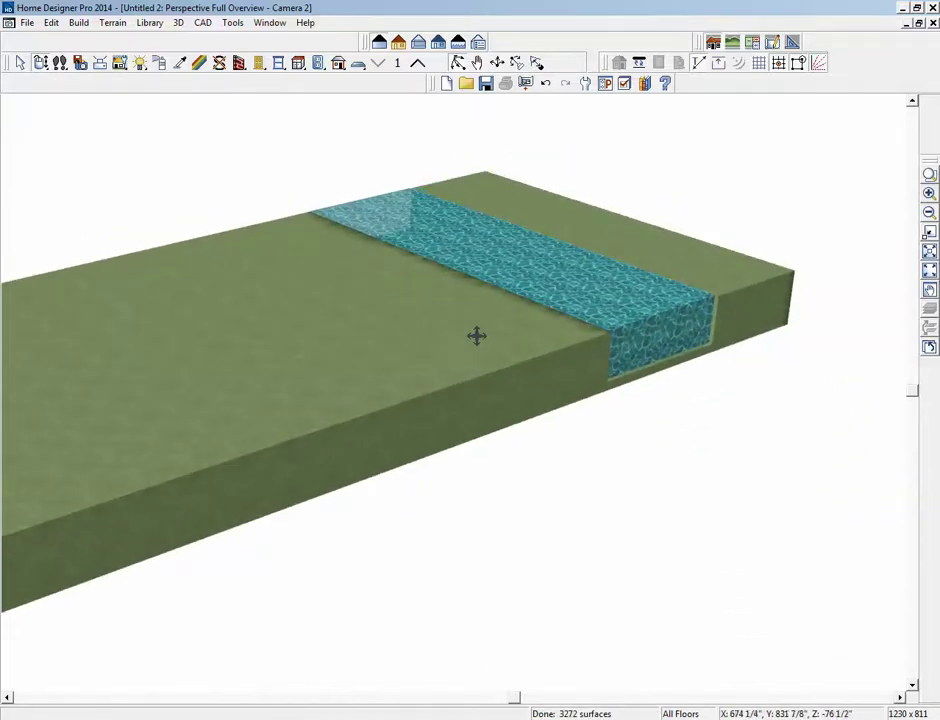
left_click_drag(497, 336, 152, 341)
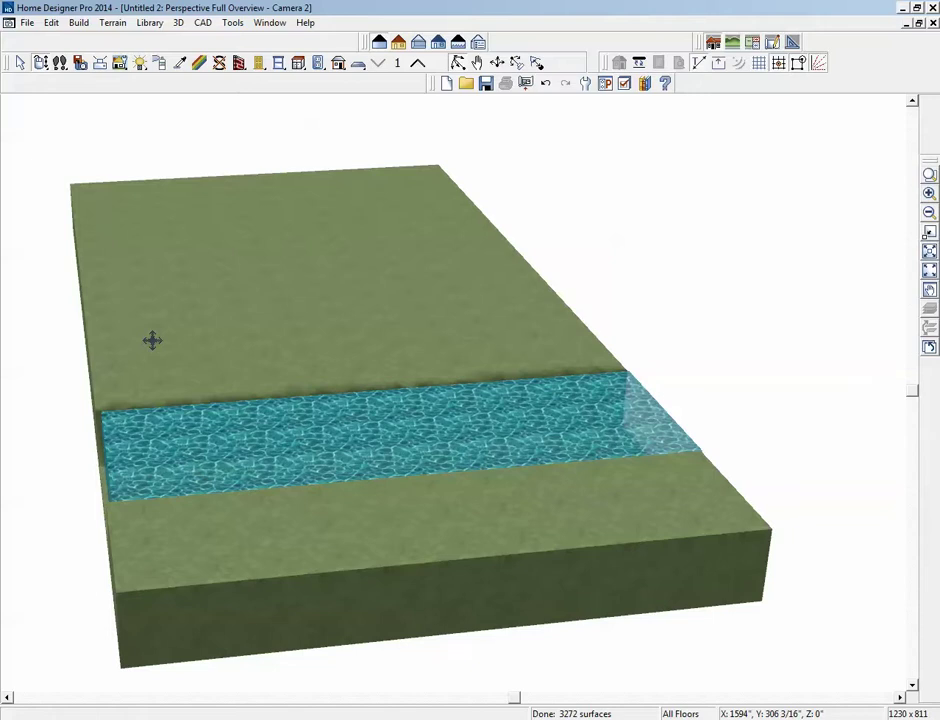
key("space")
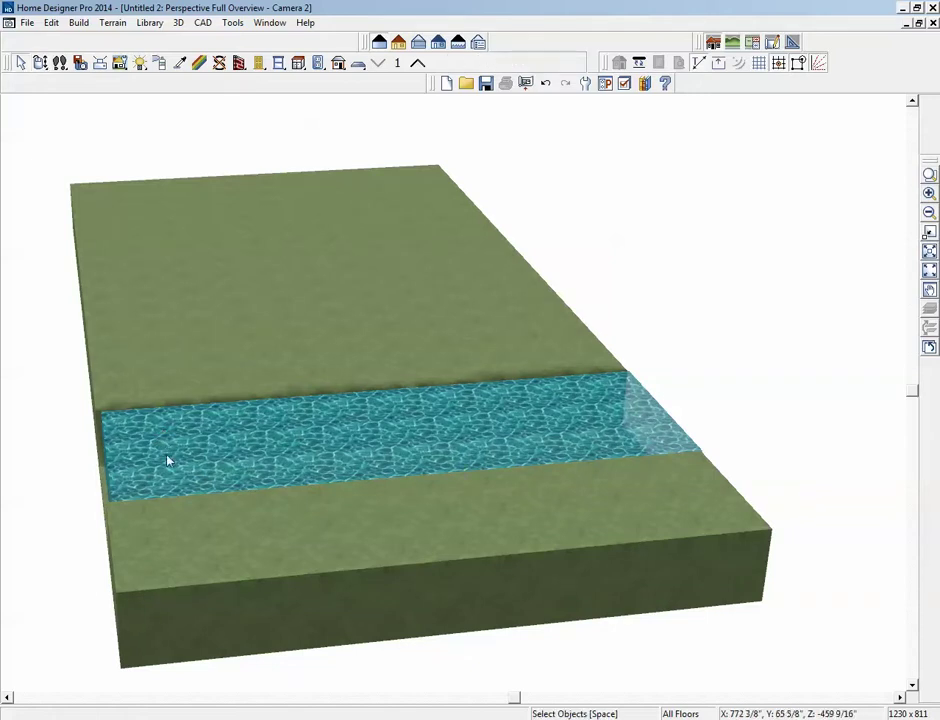